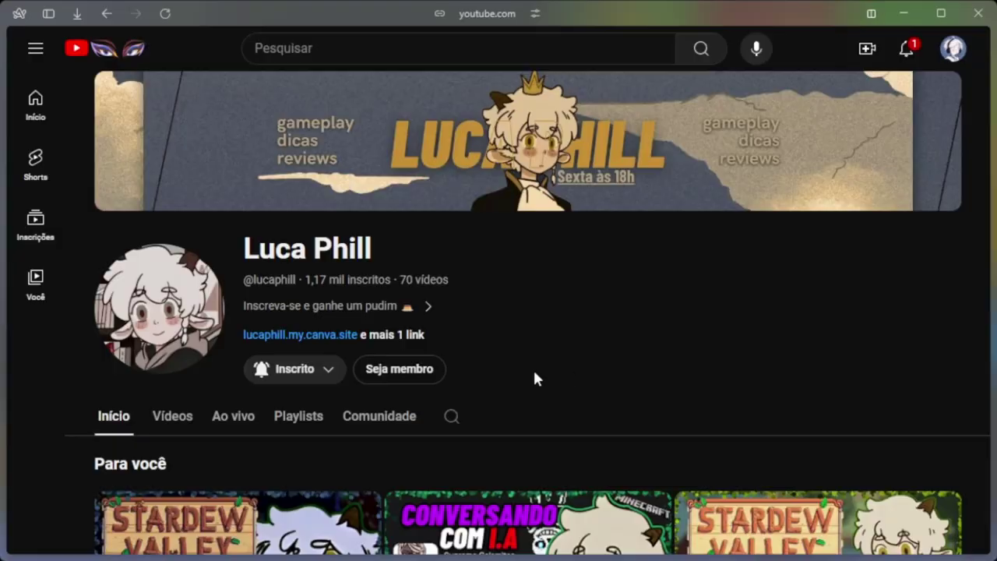
Open the channel's membership offer and look through its tiers and benefits
left_click(424, 377)
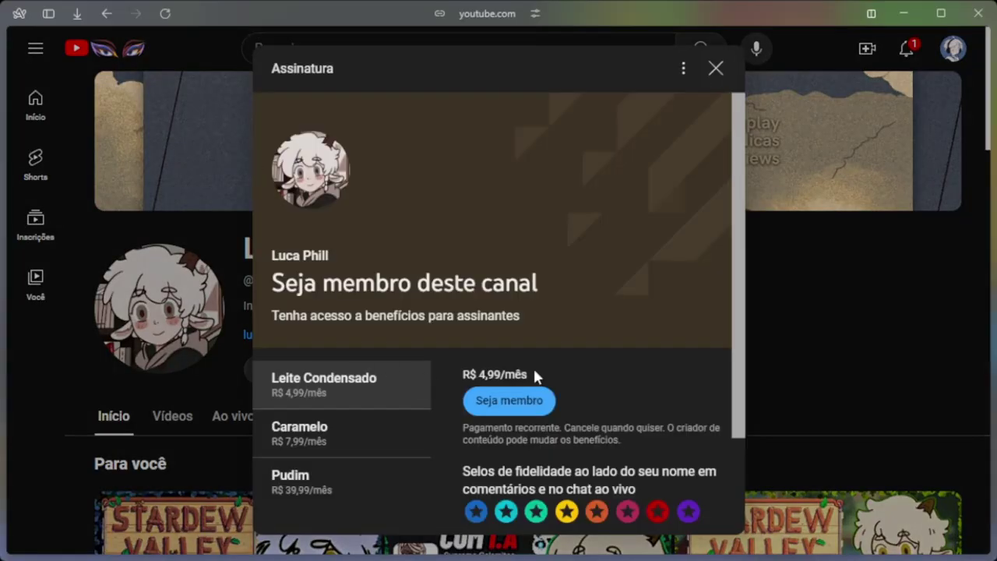
scroll(535, 316, "down", 2)
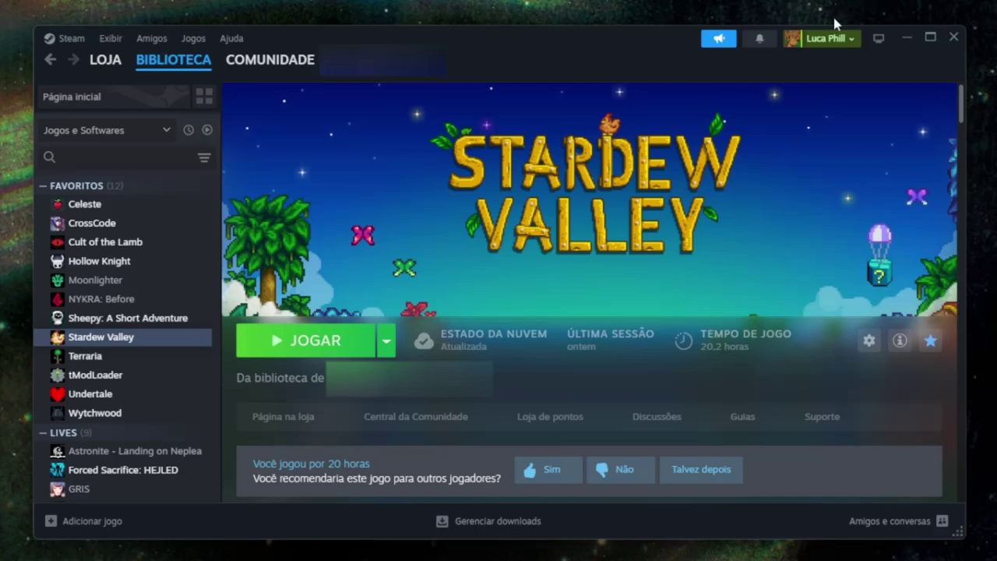
Minimize the Steam window and open smapi.io in a new browser tab
left_click(907, 36)
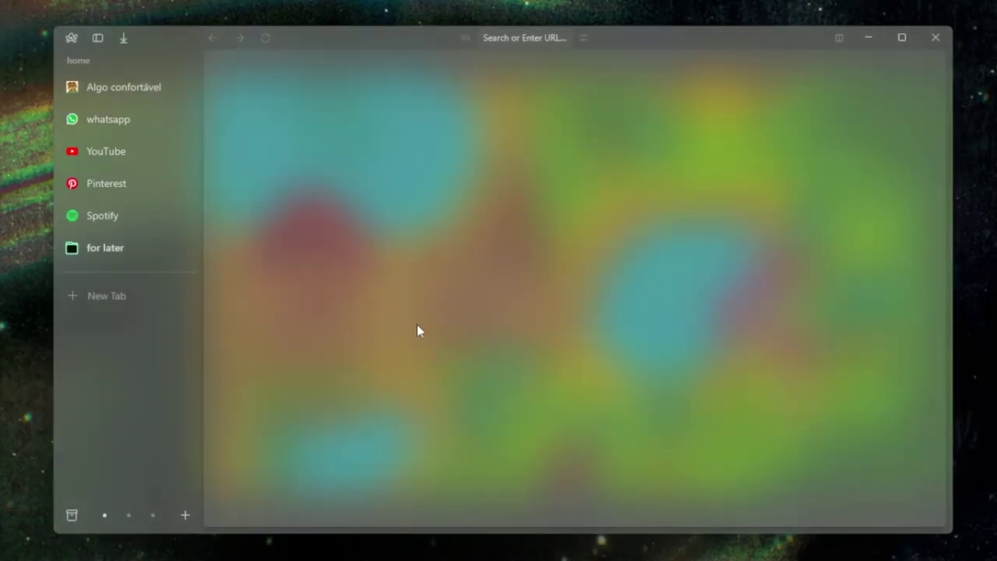
key("ctrl+t")
type("sma")
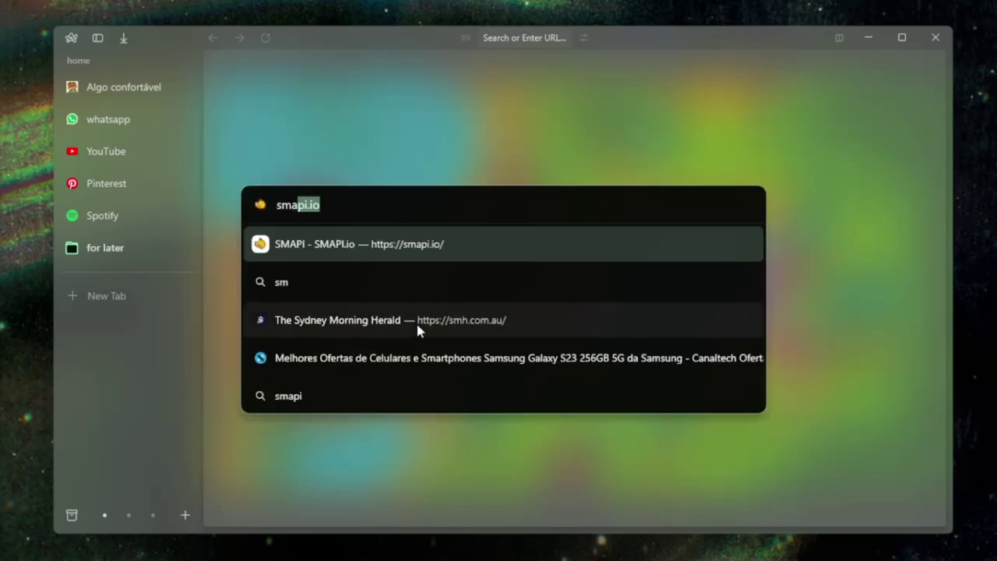
type("pi.")
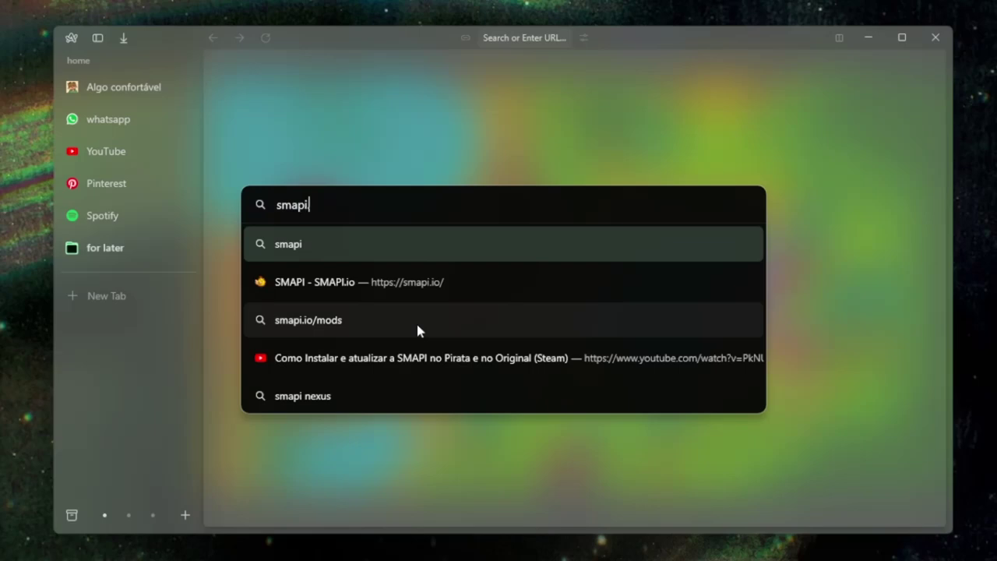
type("io")
key("Return")
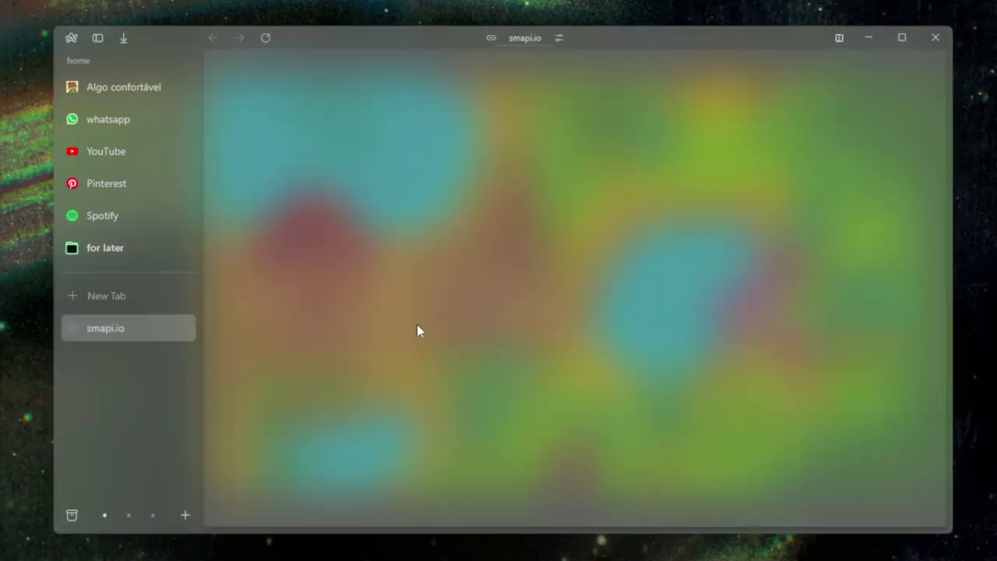
scroll(635, 361, "down", 5)
scroll(635, 360, "up", 5)
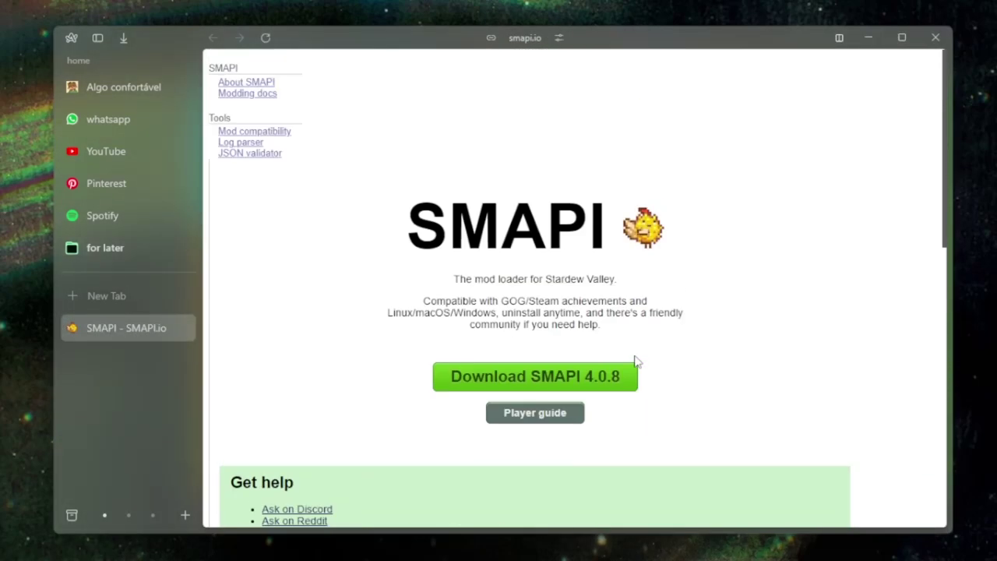
Follow the Nexus option for downloading SMAPI 4.0.8 to its manual download page, and close the tab when finished
scroll(579, 306, "down", 2)
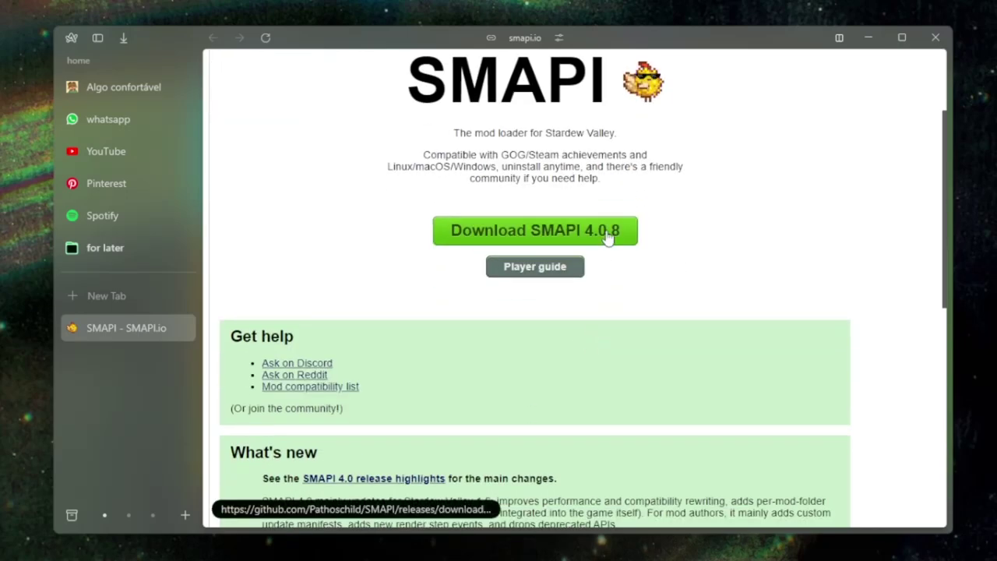
mouse_move(605, 236)
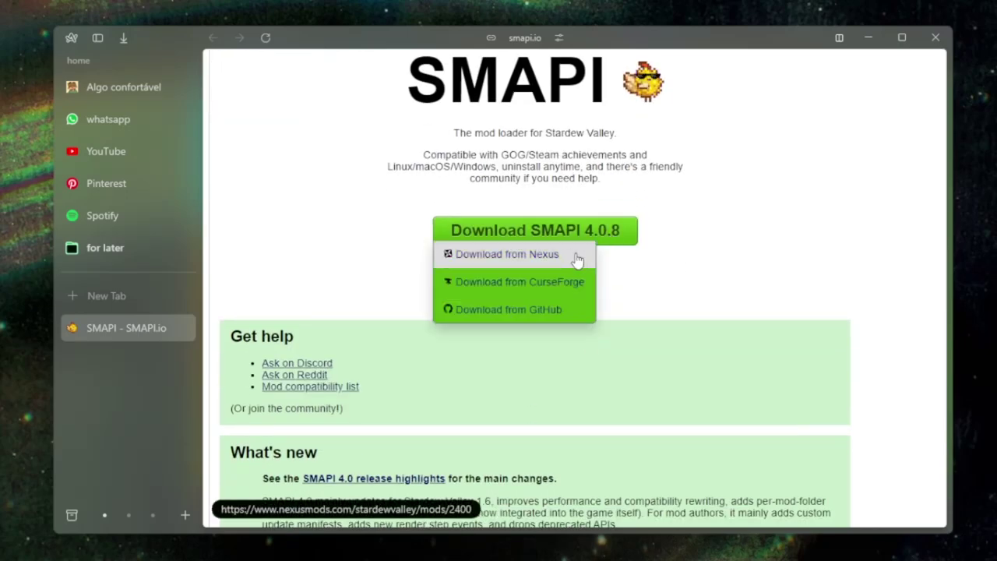
left_click(577, 258)
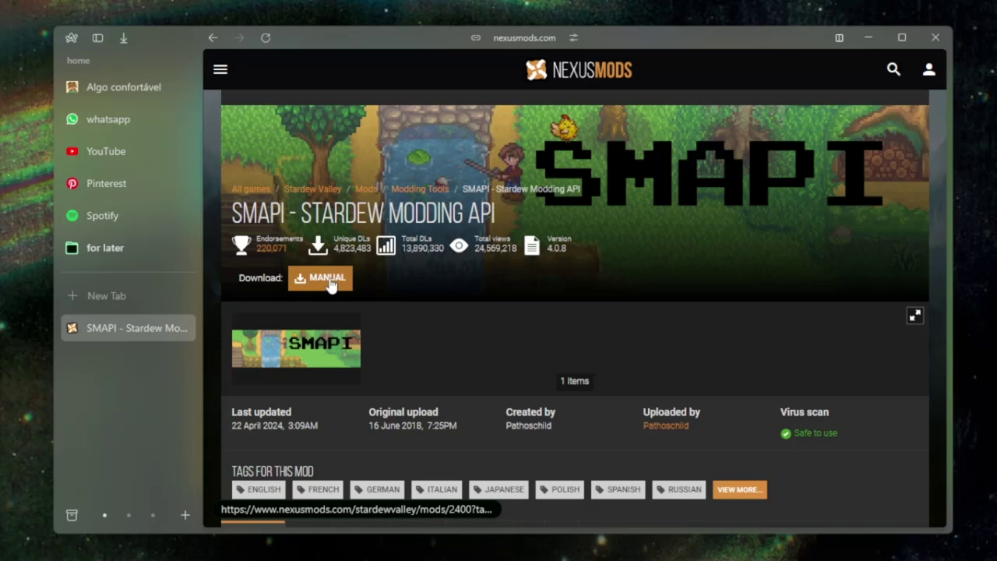
left_click(331, 283)
scroll(662, 356, "down", 1)
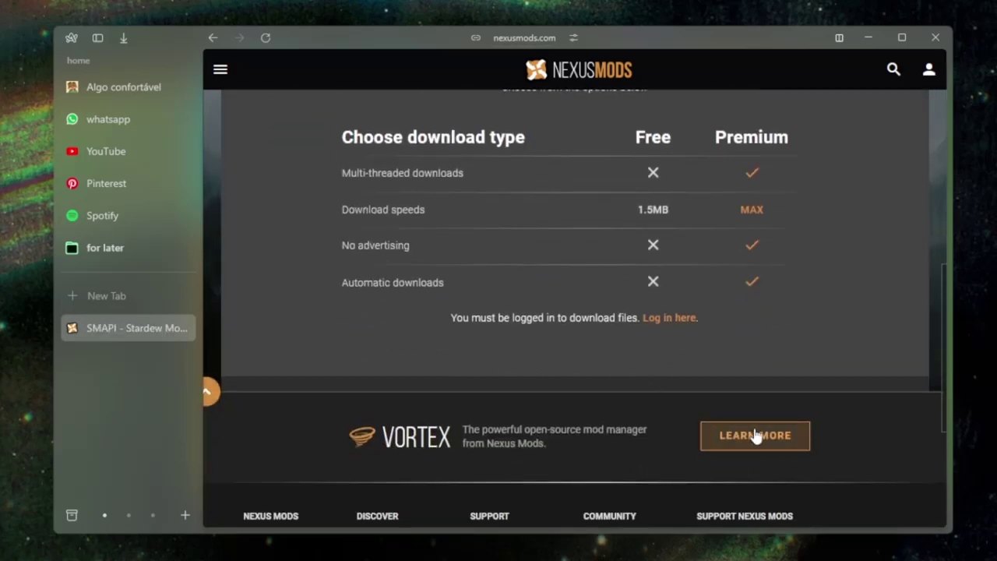
key("ctrl+w")
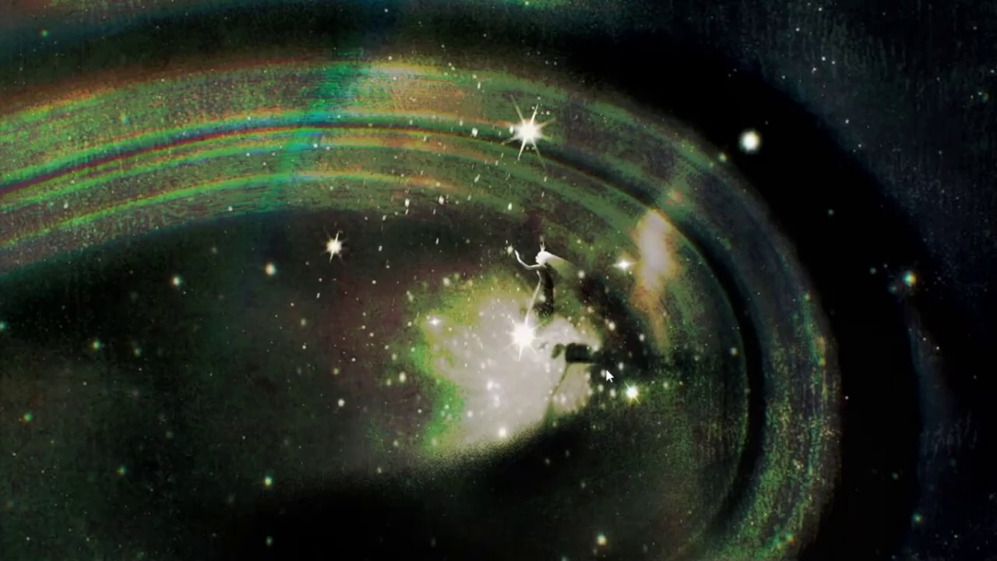
Open the Downloads folder in a maximized File Explorer window
key("super+e")
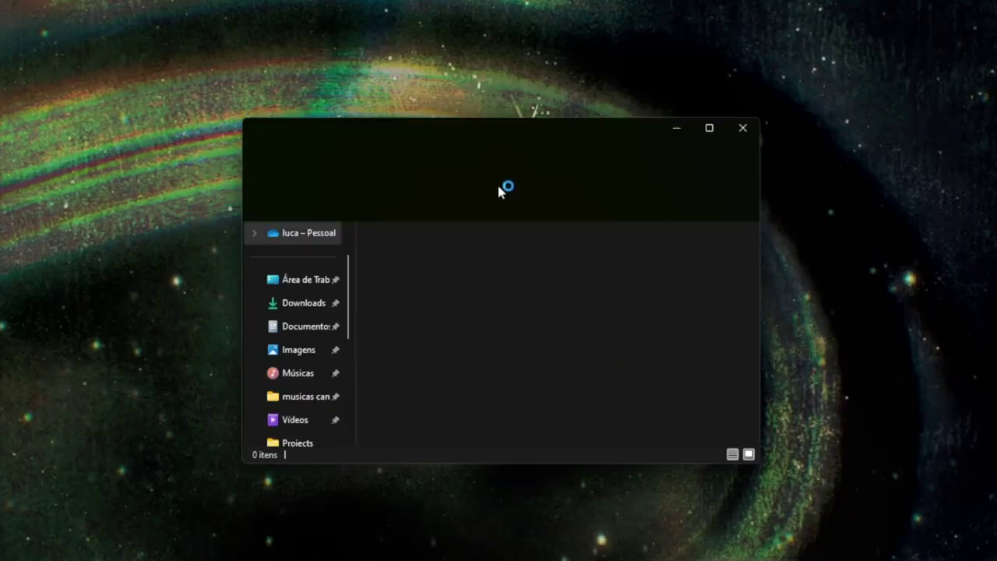
left_click(301, 306)
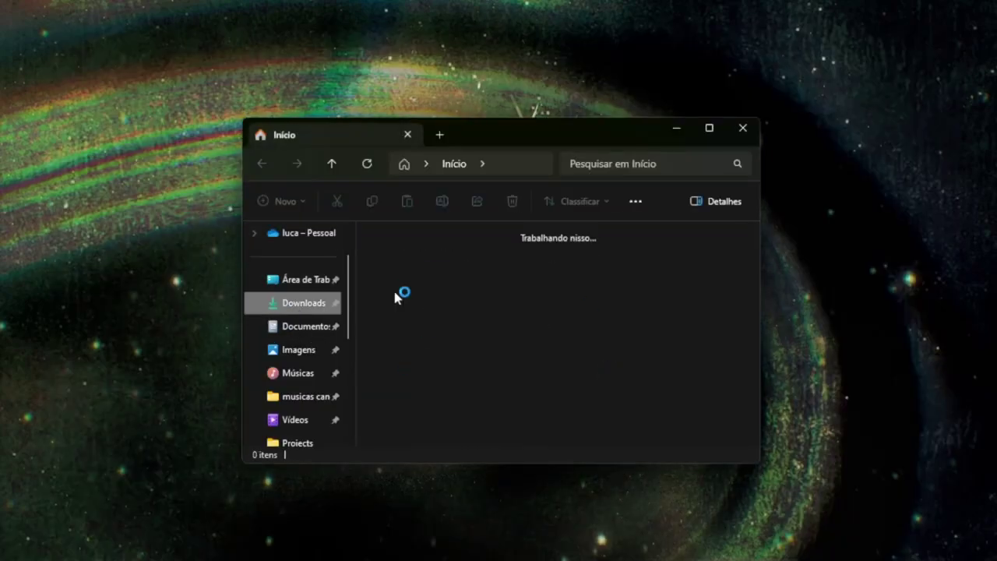
double_click(520, 141)
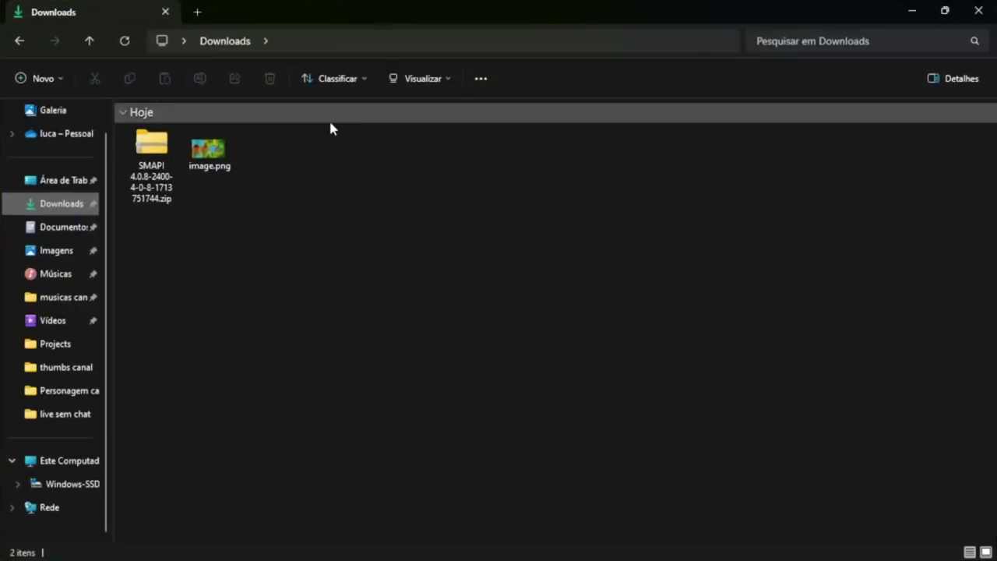
Extract all contents of the SMAPI 4.0.8 zip archive in the Downloads folder
left_click(162, 152)
right_click(161, 152)
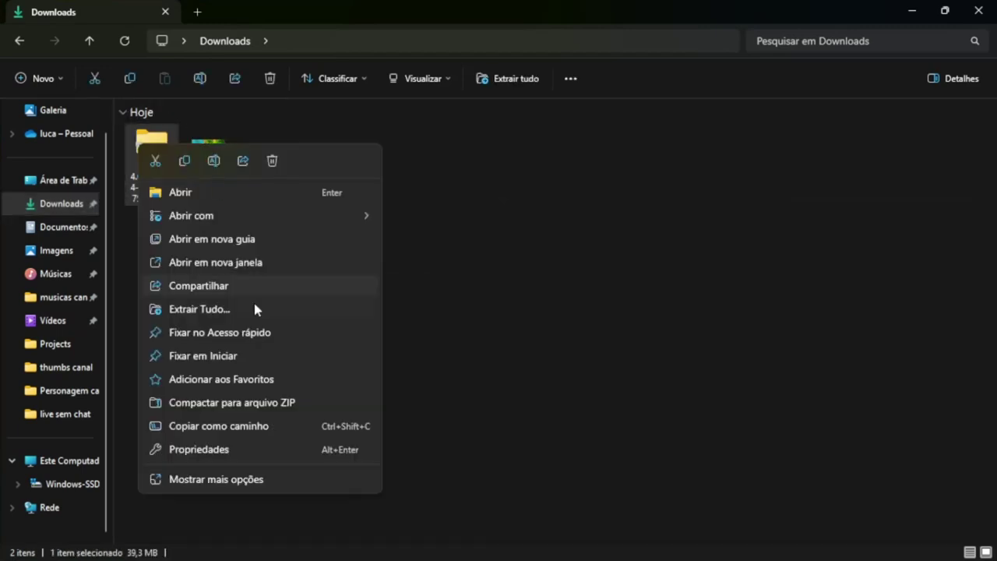
left_click(199, 309)
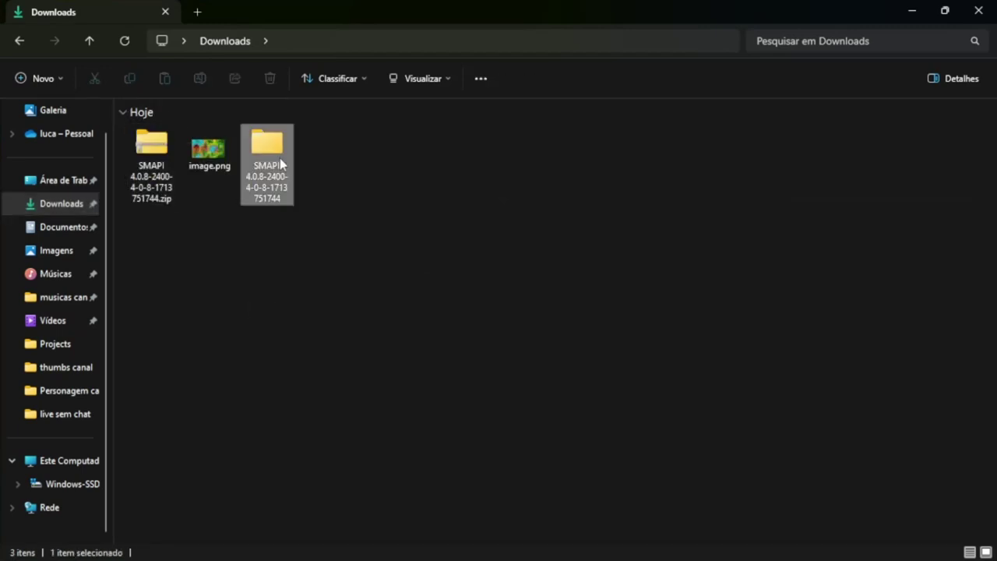
Run "install on Windows.bat" from the extracted SMAPI 4.0.8 installer folder and highlight the Stardew Valley path it lists
double_click(280, 158)
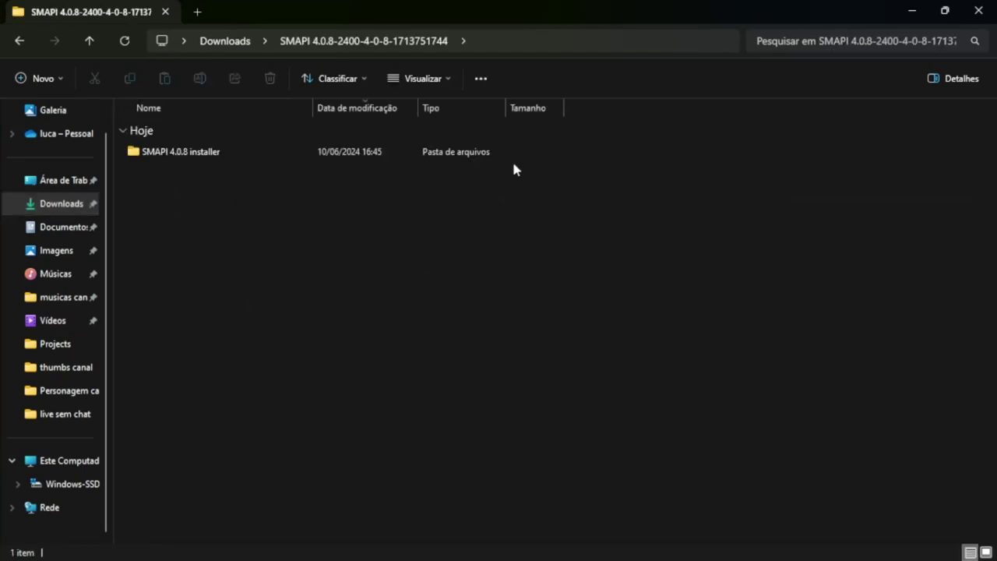
double_click(236, 153)
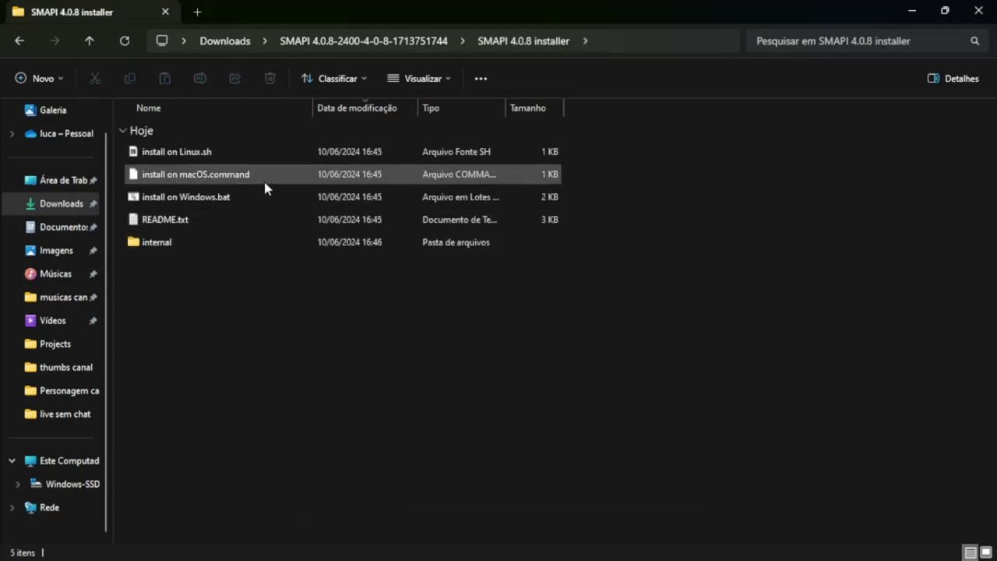
double_click(201, 204)
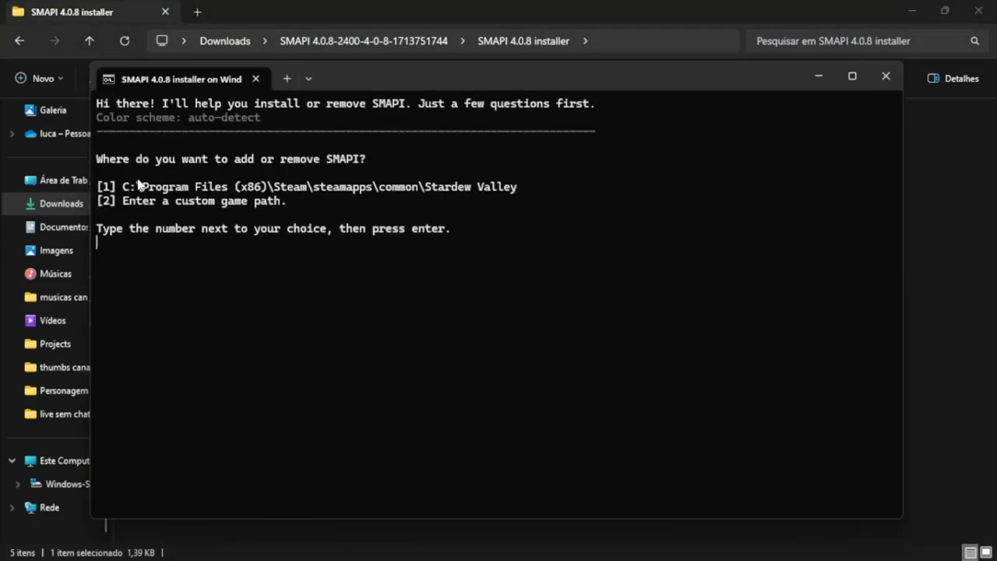
left_click_drag(107, 189, 537, 194)
key("ctrl+c")
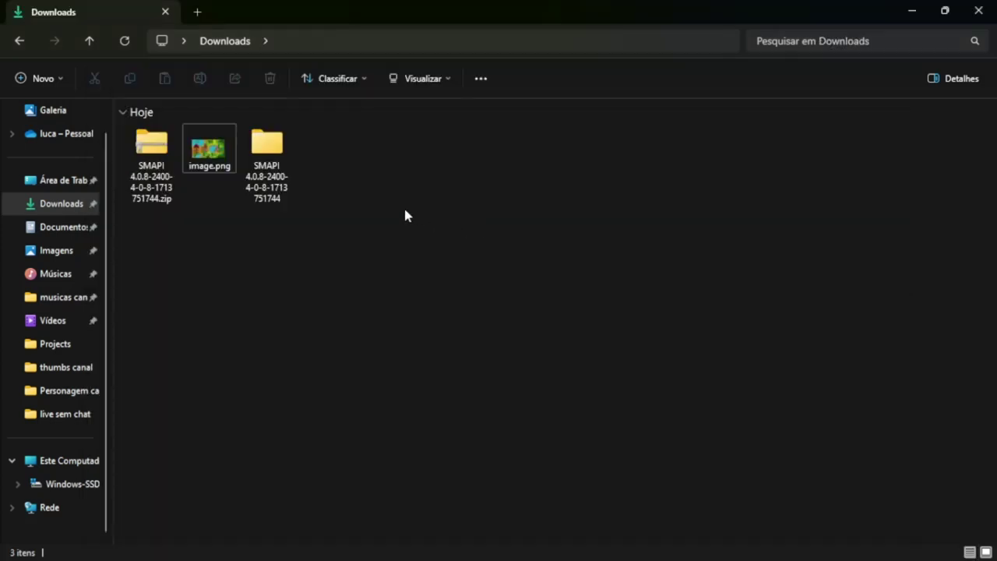
Inspect the location path in the properties of image.png in Downloads, as an example of finding a folder path
left_click(210, 152)
right_click(211, 152)
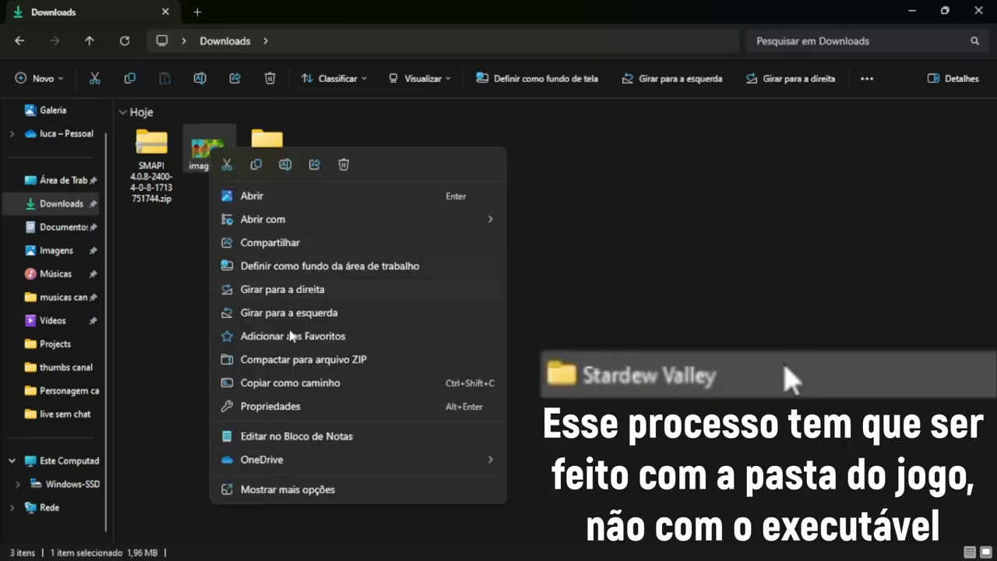
left_click(269, 413)
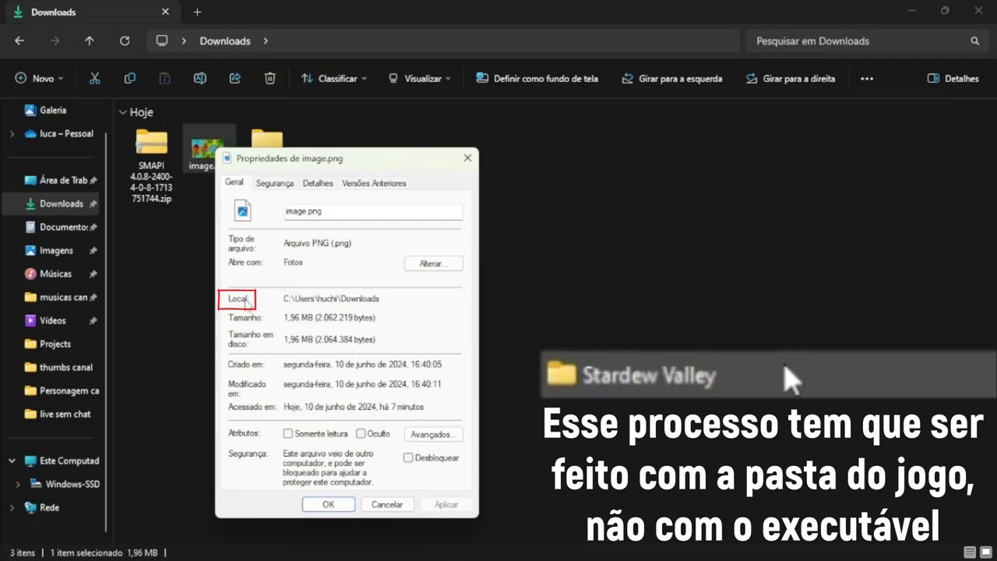
double_click(302, 298)
left_click(486, 266)
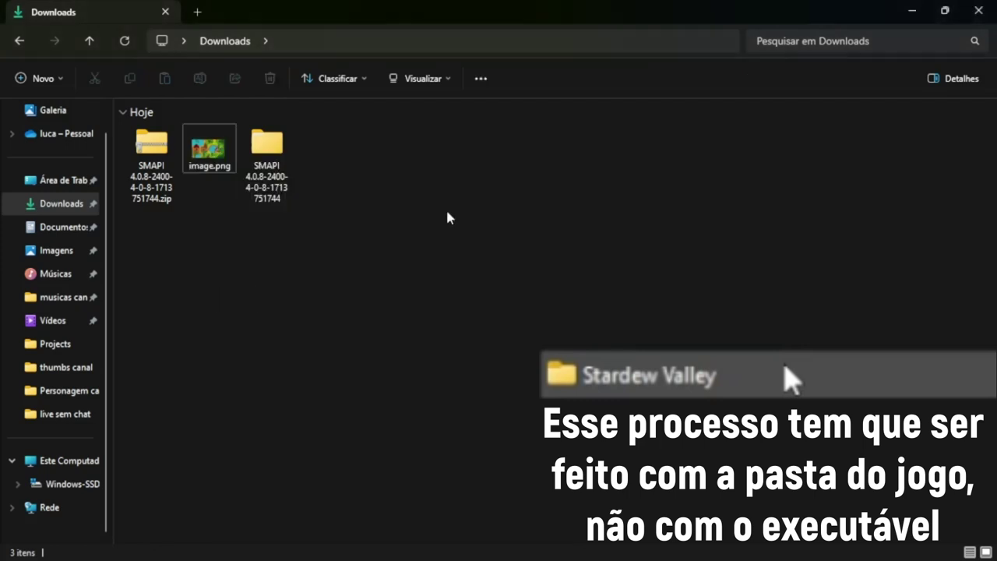
Return to the SMAPI installer and choose option 1, the Steam Stardew Valley folder, as the install location
left_click(613, 547)
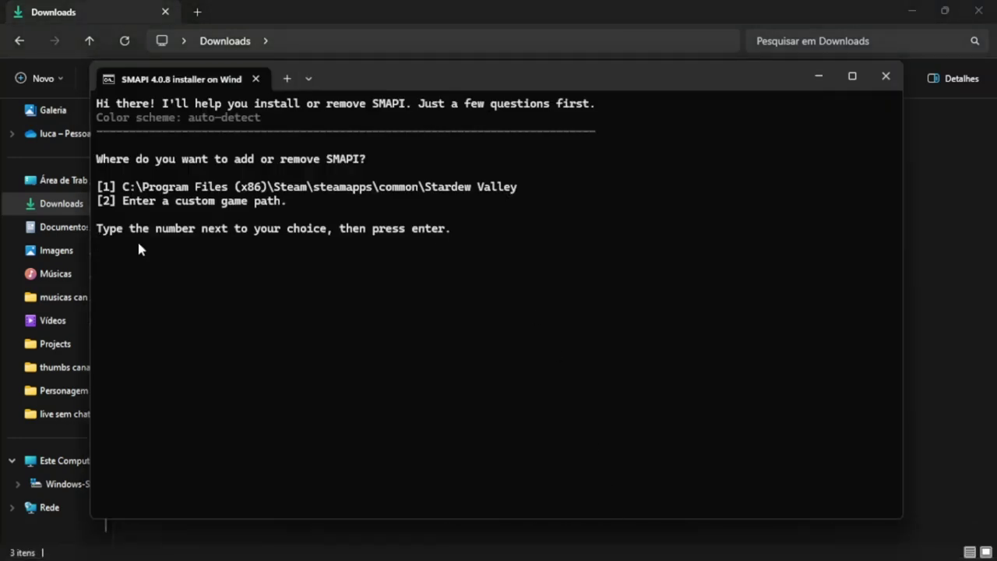
left_click_drag(135, 187, 530, 191)
type("1")
key("Return")
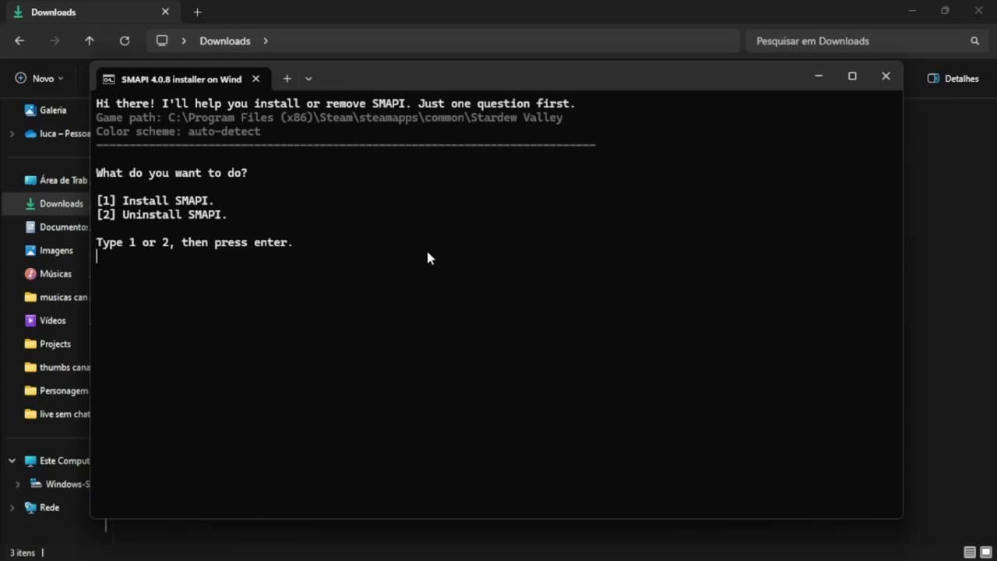
Review the install and uninstall choices and choose option 1 to install SMAPI
left_click_drag(99, 203, 218, 207)
left_click(221, 210)
left_click_drag(103, 219, 226, 221)
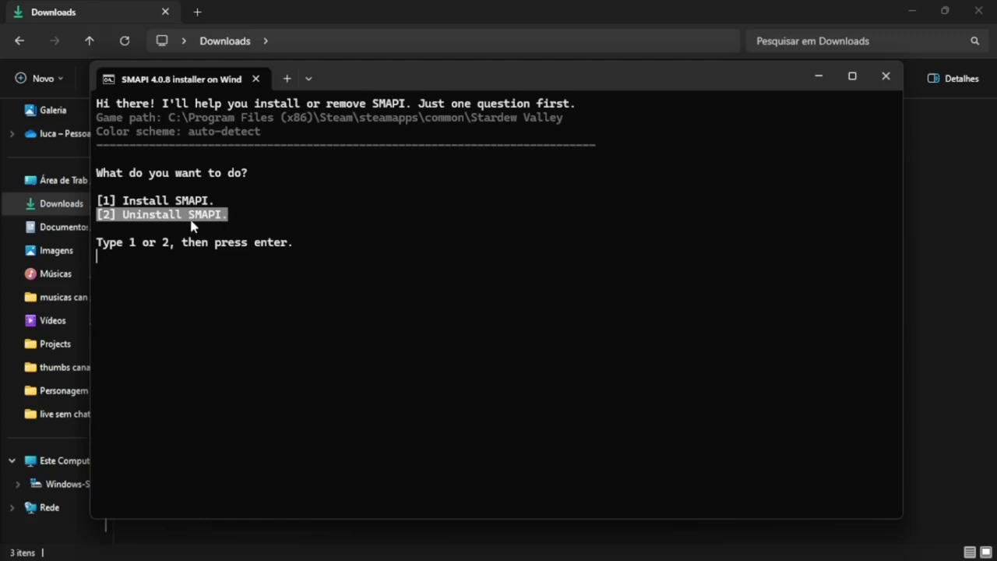
left_click(194, 228)
type("1")
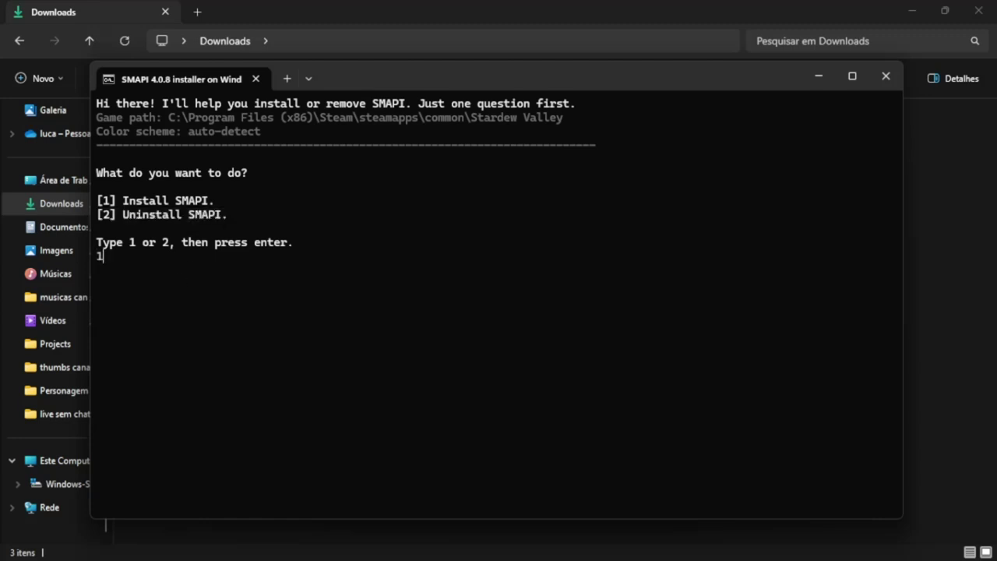
key("Return")
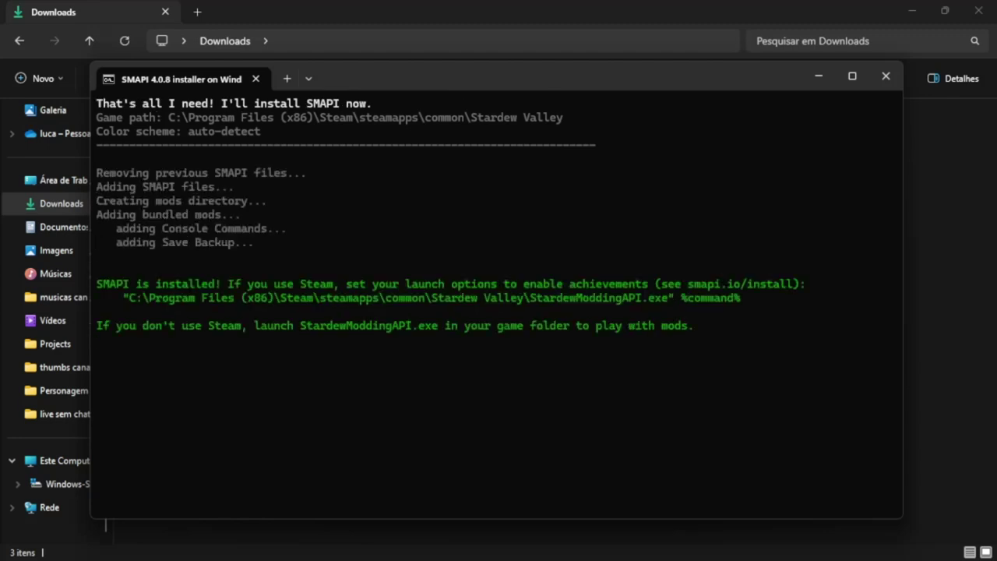
Copy the Steam launch options line with the StardewModdingAPI.exe path and %command% from the installer output
left_click_drag(101, 287, 128, 282)
left_click_drag(205, 283, 495, 290)
left_click(496, 290)
left_click_drag(113, 296, 744, 309)
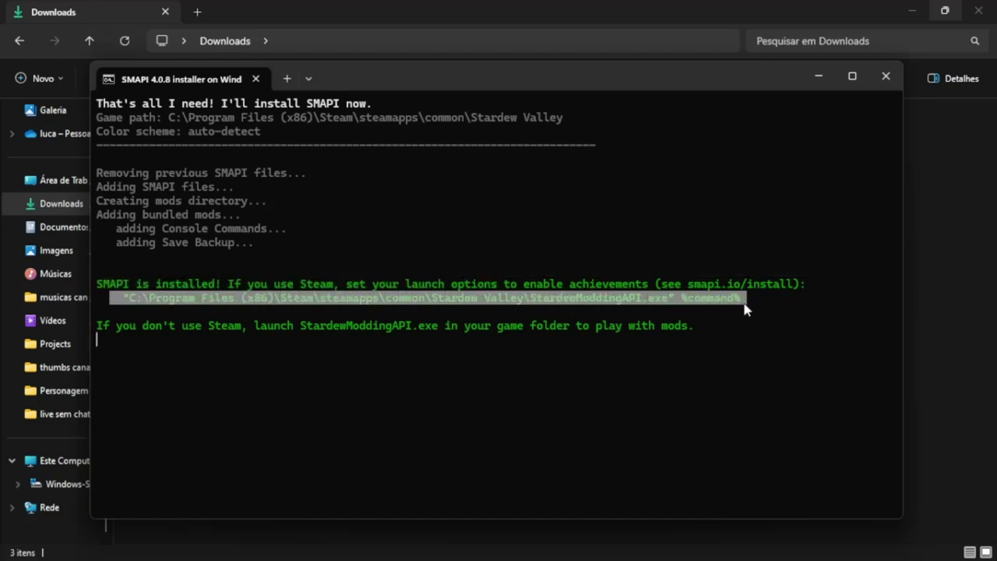
right_click(760, 309)
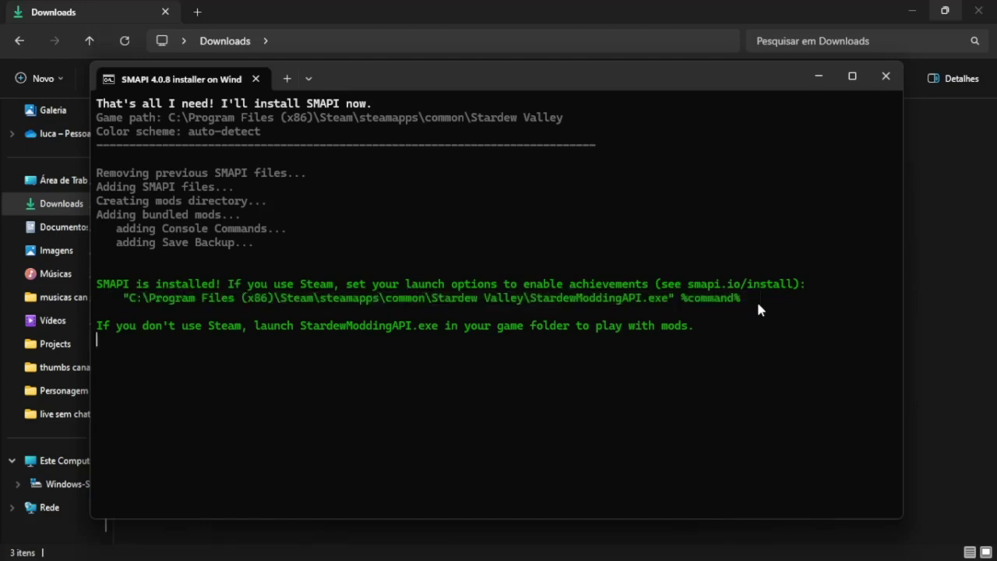
right_click(362, 408)
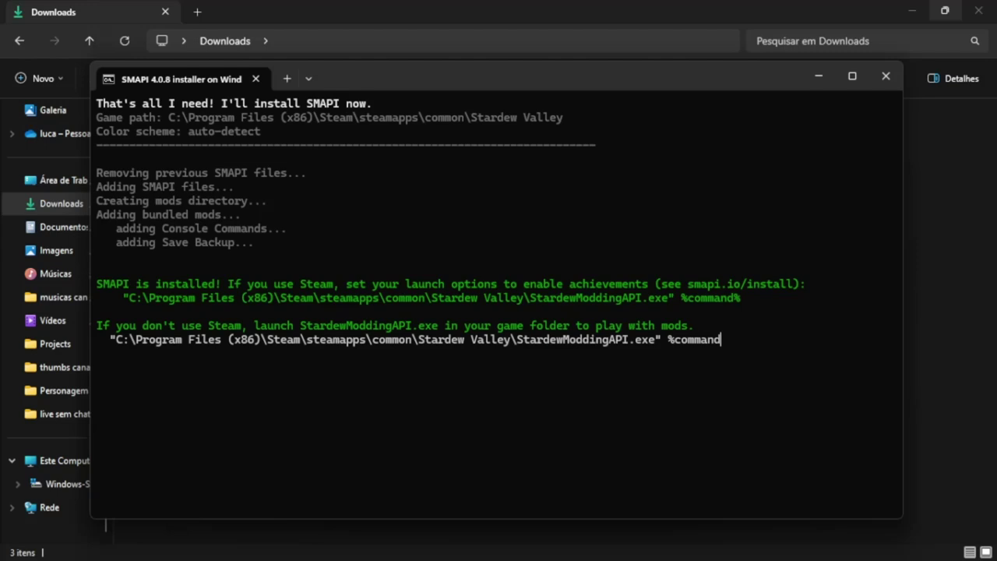
key("BackSpace")
key("BackSpace")
key("BackSpace")
key("BackSpace")
key("BackSpace")
key("BackSpace")
key("BackSpace")
key("BackSpace")
key("BackSpace")
key("BackSpace")
key("BackSpace")
key("BackSpace")
key("BackSpace")
key("BackSpace")
key("BackSpace")
key("BackSpace")
key("BackSpace")
key("BackSpace")
key("BackSpace")
key("BackSpace")
Switch to Steam and open the properties of Stardew Valley
key("alt+space")
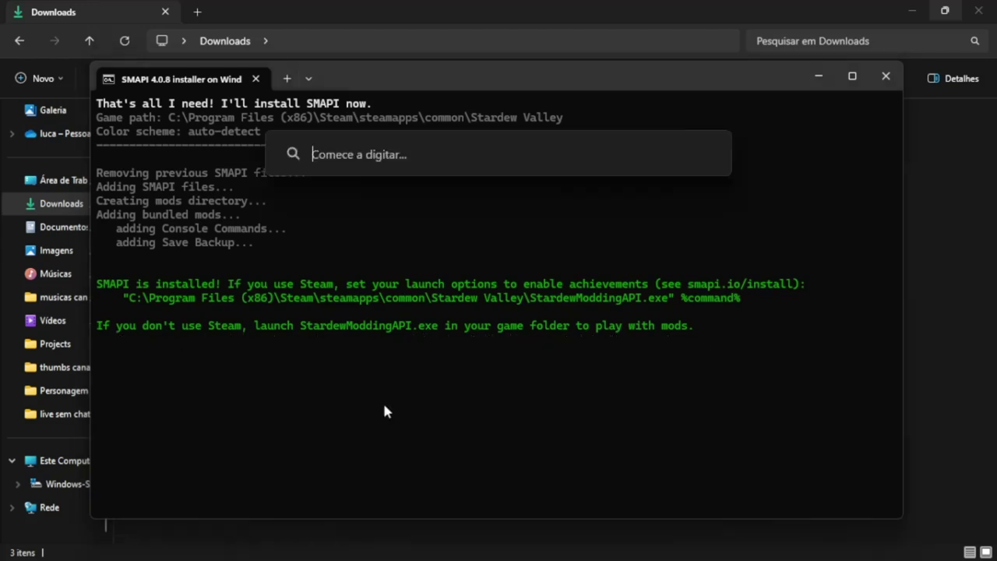
type("steam")
key("Return")
left_click(869, 340)
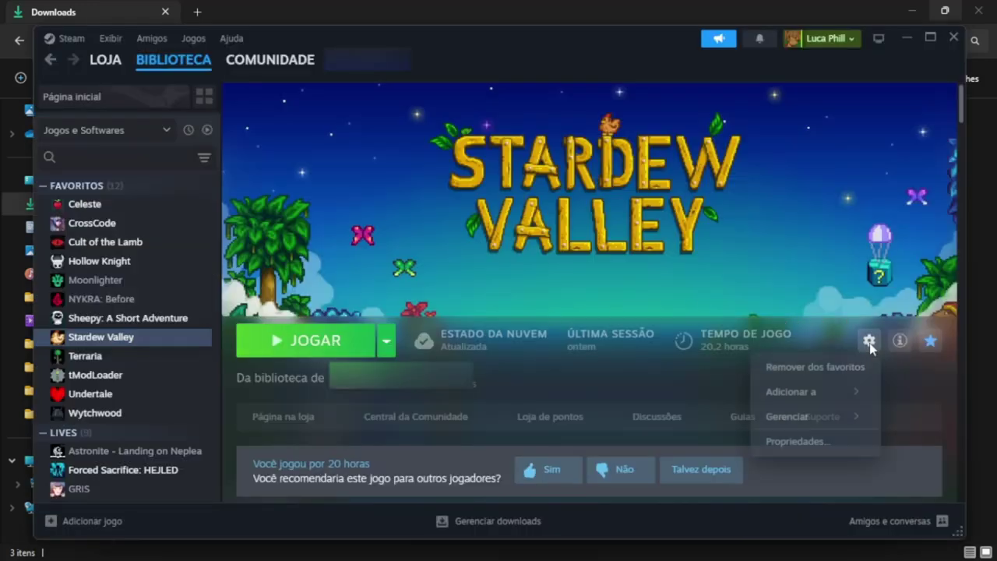
left_click(826, 442)
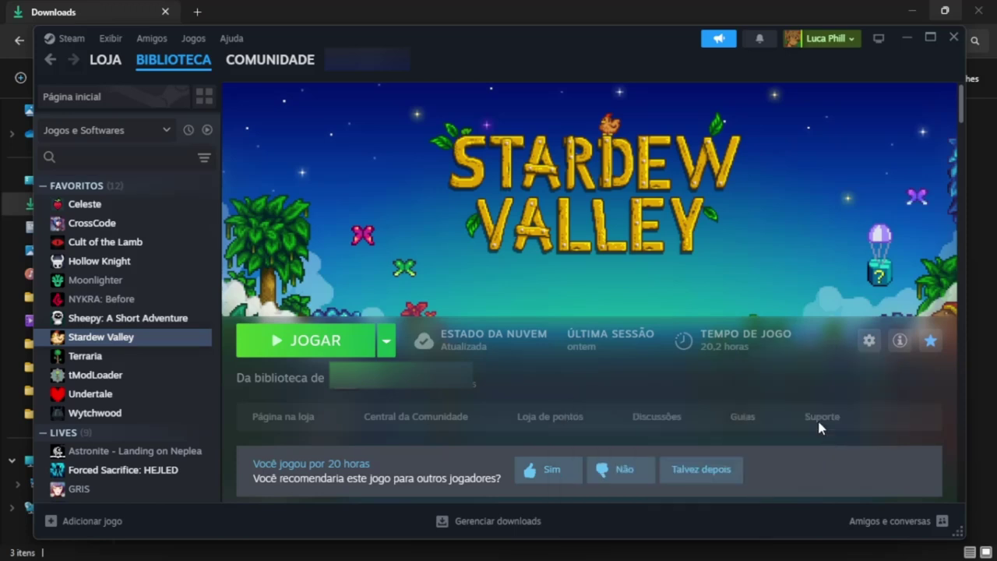
Paste the copied StardewModdingAPI.exe path with %command% into Stardew Valley's launch options, check the entry's beginning, and close the properties
left_click(467, 338)
key("ctrl+v")
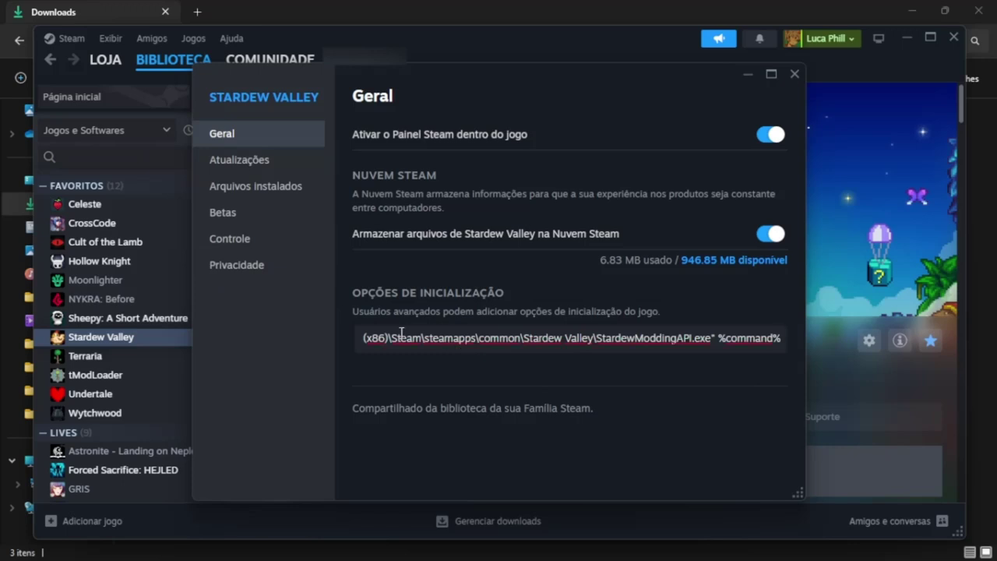
key("Home")
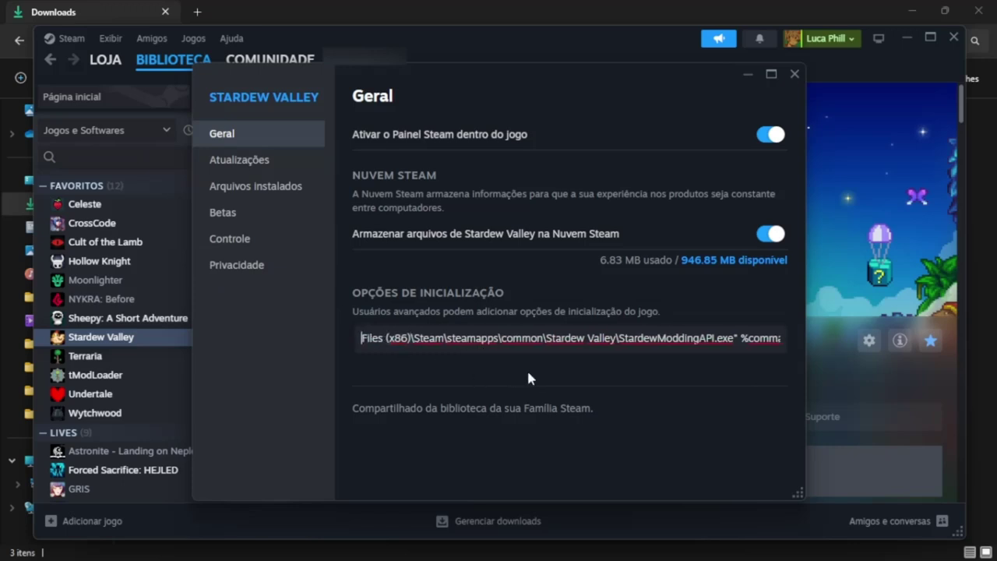
key("Escape")
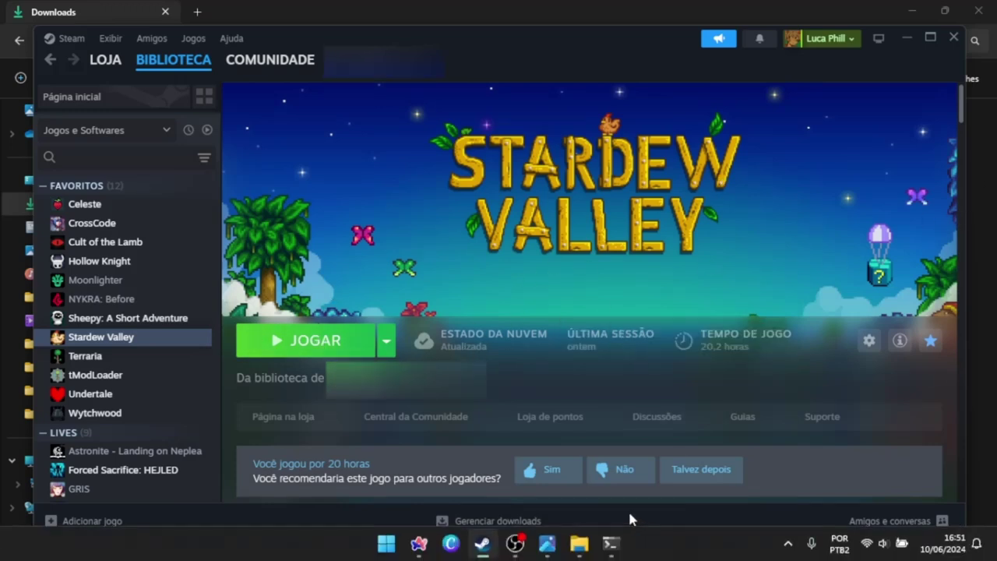
Switch to File Explorer and open the Steam folder under Arquivos de Programas (x86) on Windows-SSD (C:)
mouse_move(583, 549)
left_click(572, 482)
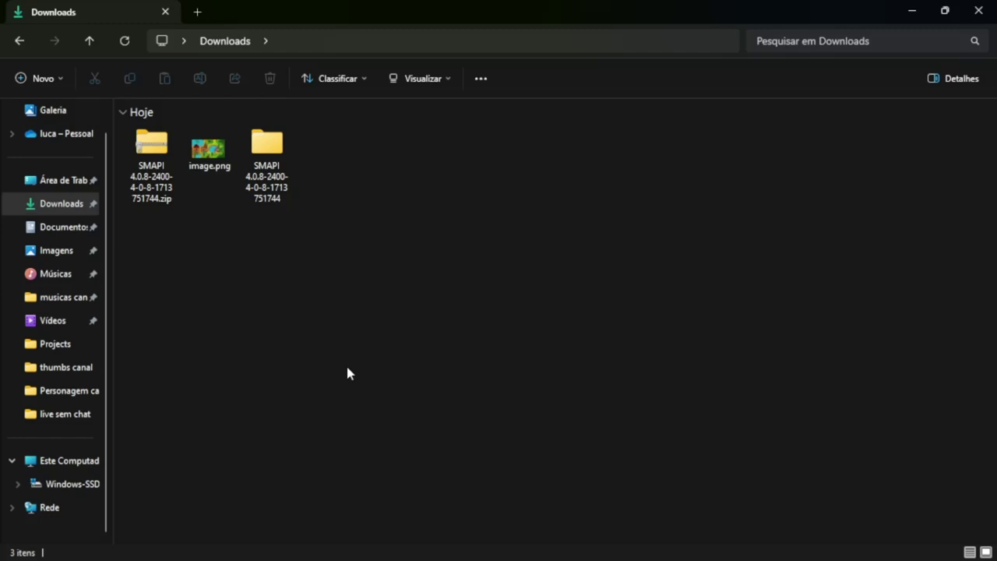
left_click(60, 466)
left_click(225, 159)
double_click(224, 156)
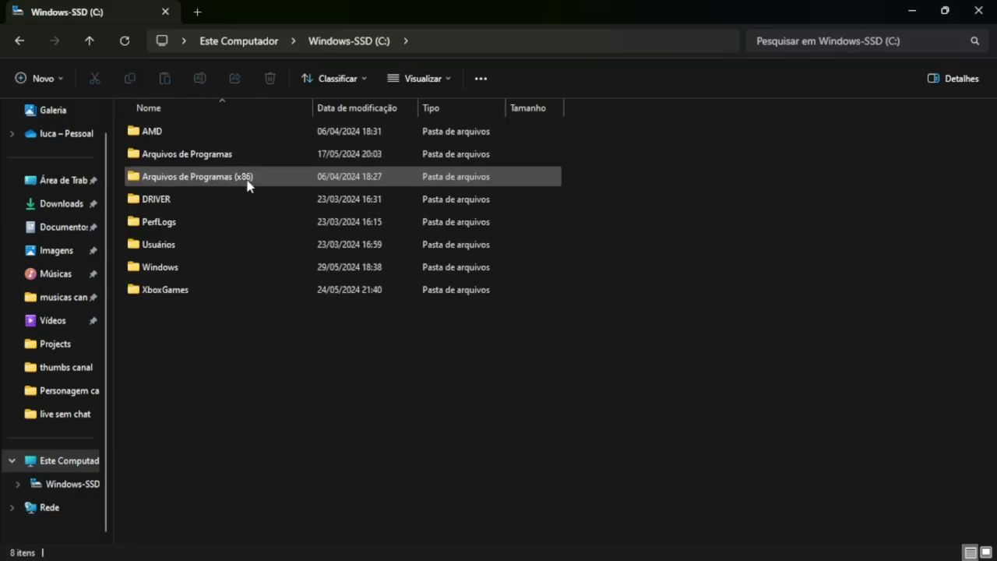
double_click(242, 179)
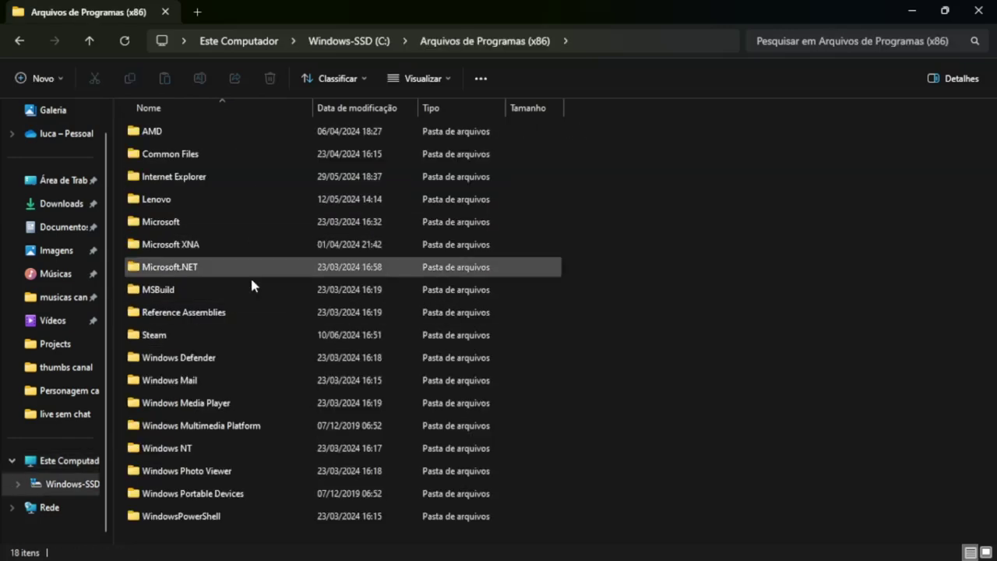
double_click(265, 334)
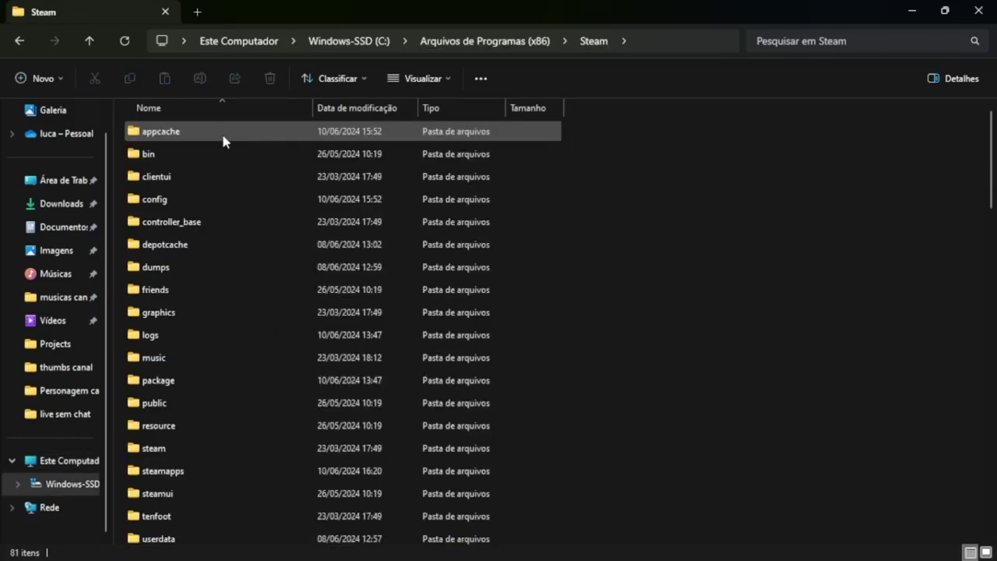
Open the Stardew Valley game folder inside steamapps\common
scroll(240, 389, "down", 2)
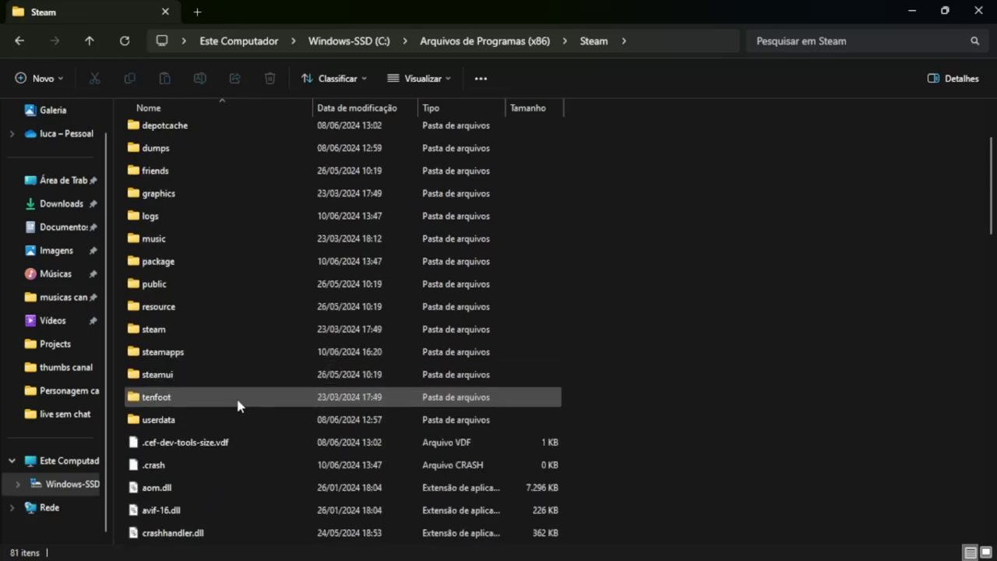
double_click(241, 352)
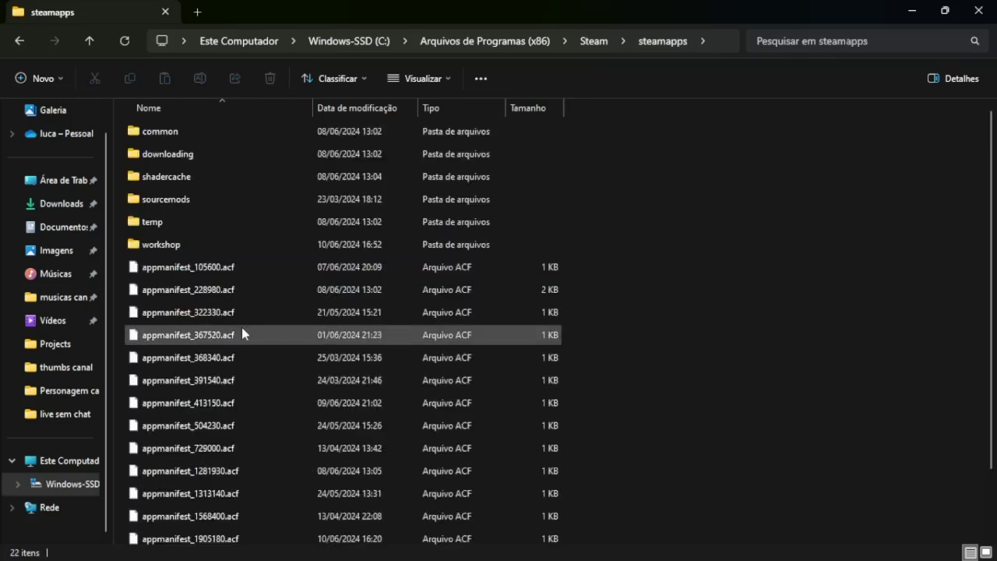
double_click(221, 131)
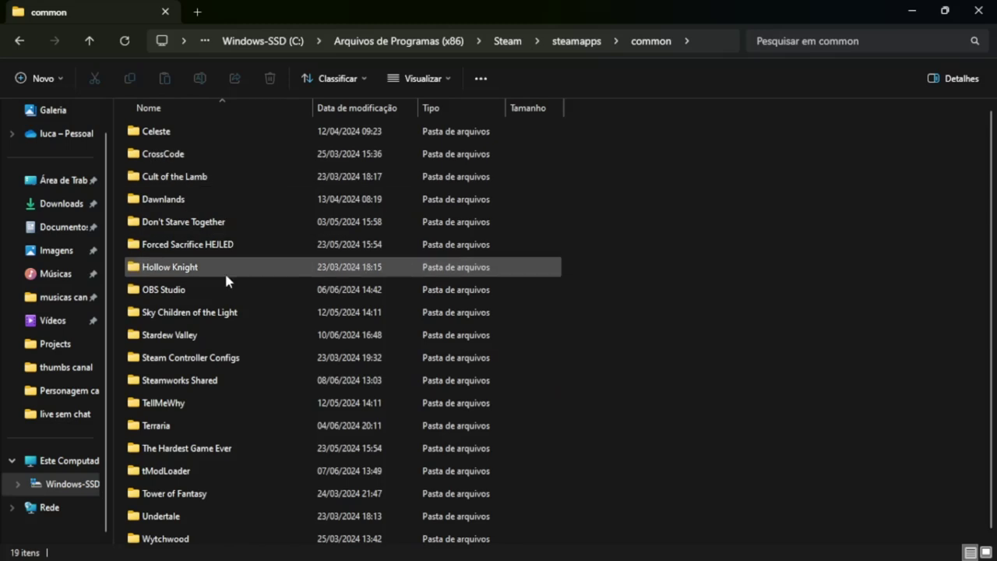
scroll(234, 384, "down", 1)
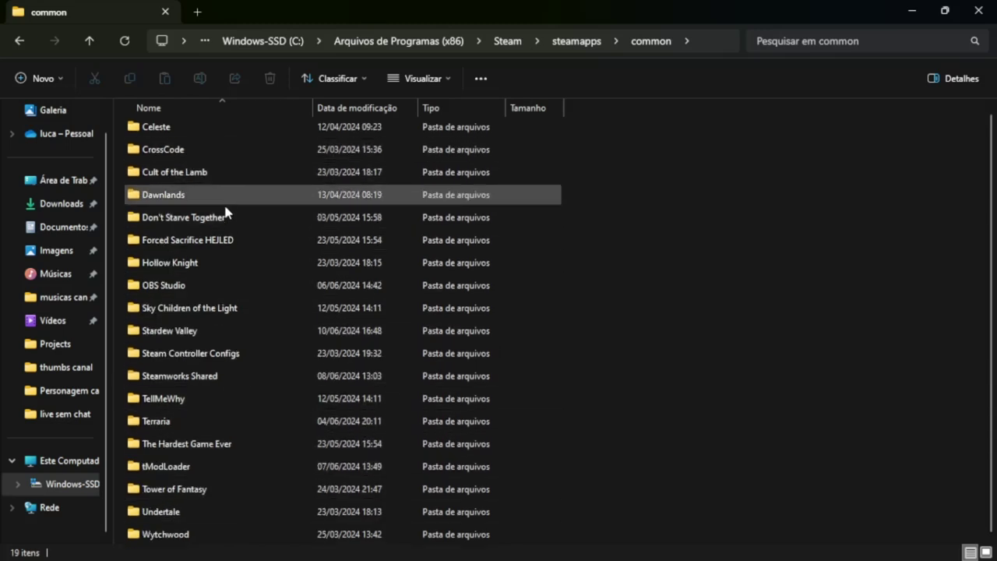
left_click(226, 332)
double_click(226, 332)
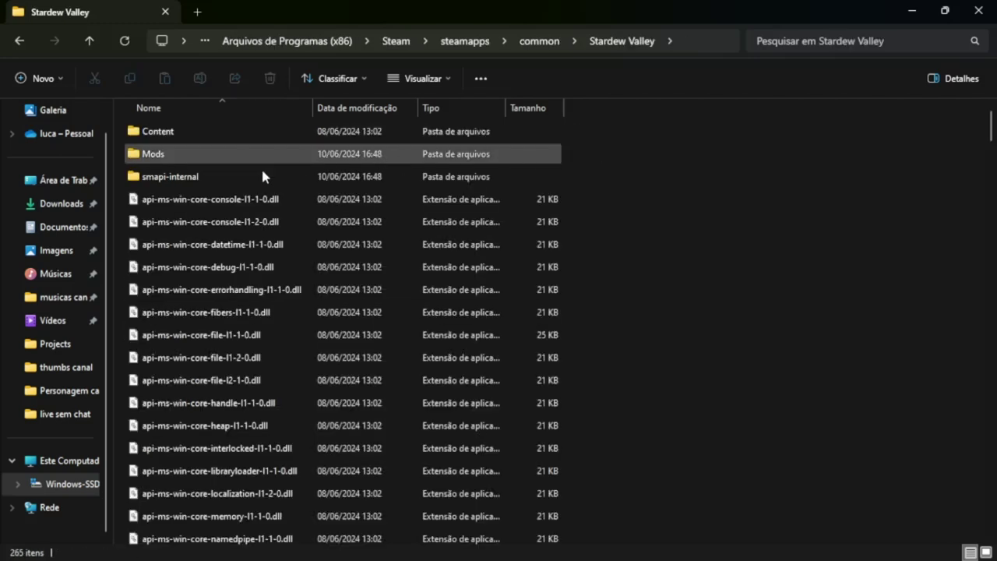
Look through the game's installation files and open its Mods folder, then close the SMAPI installer window
scroll(706, 349, "down", 20)
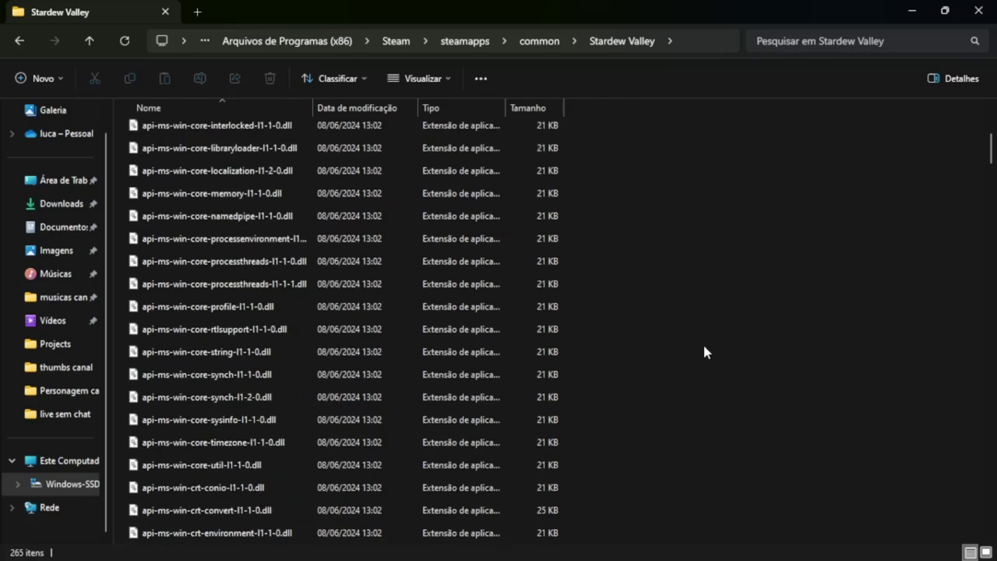
scroll(703, 352, "down", 5)
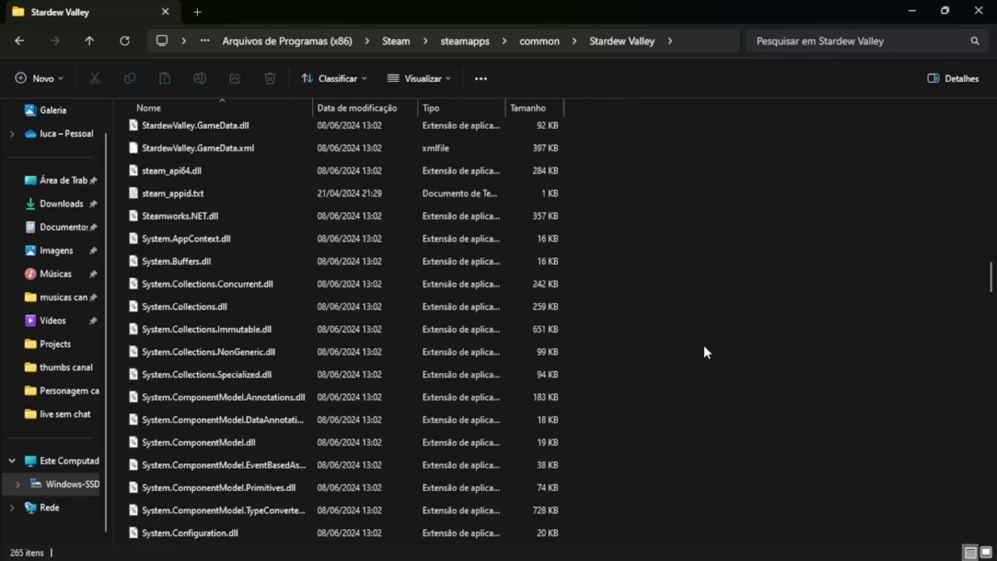
scroll(703, 352, "up", 6)
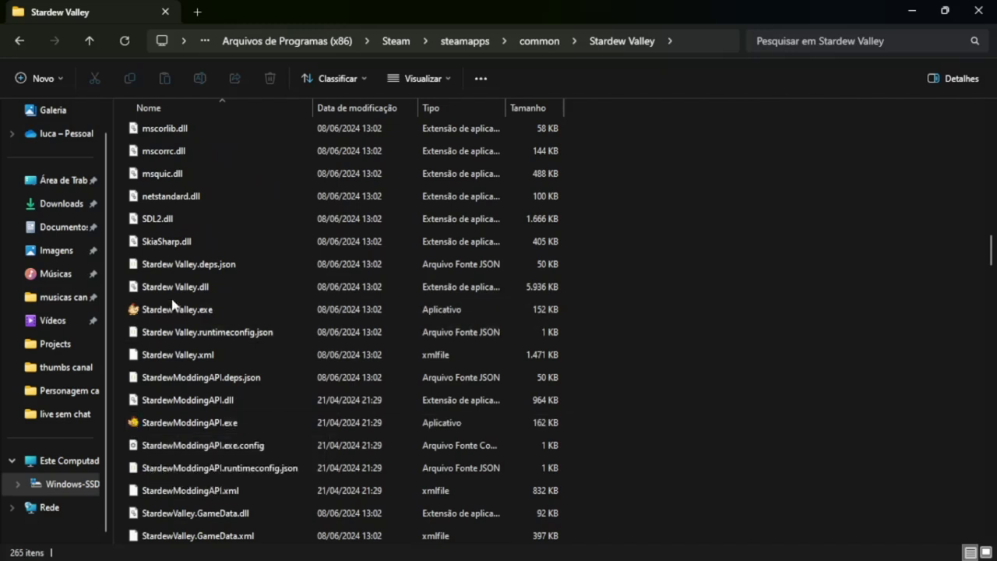
scroll(901, 378, "up", 20)
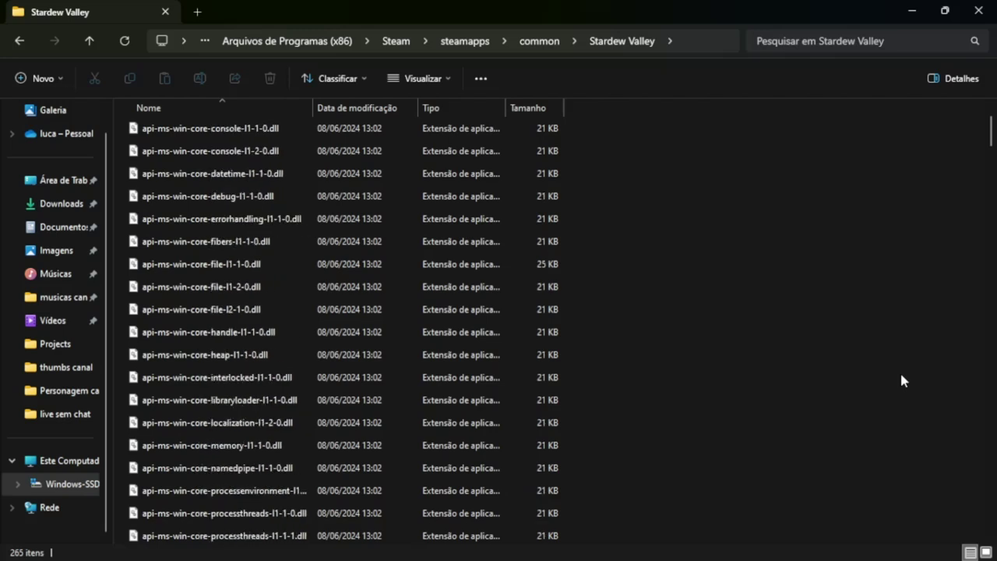
double_click(173, 155)
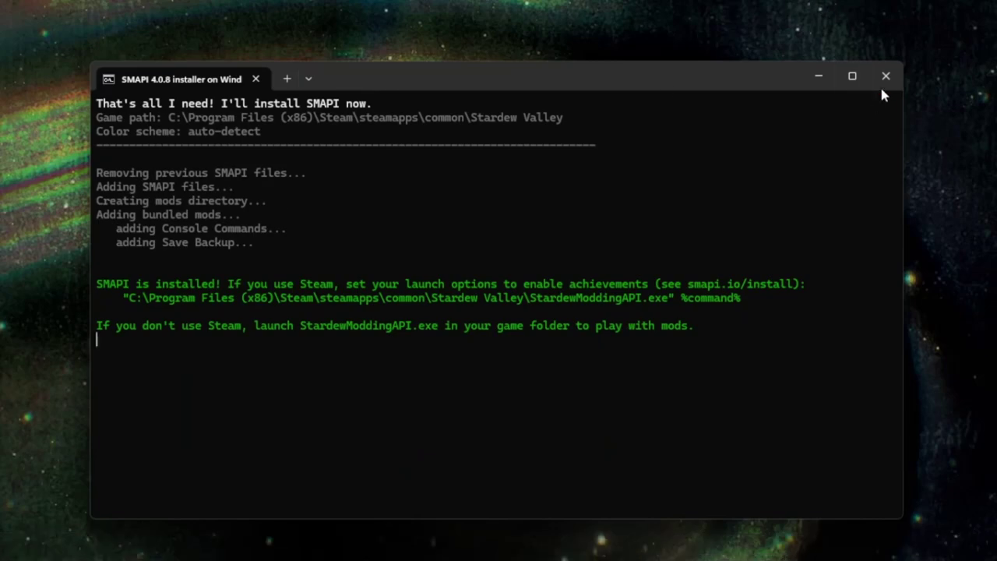
left_click(886, 77)
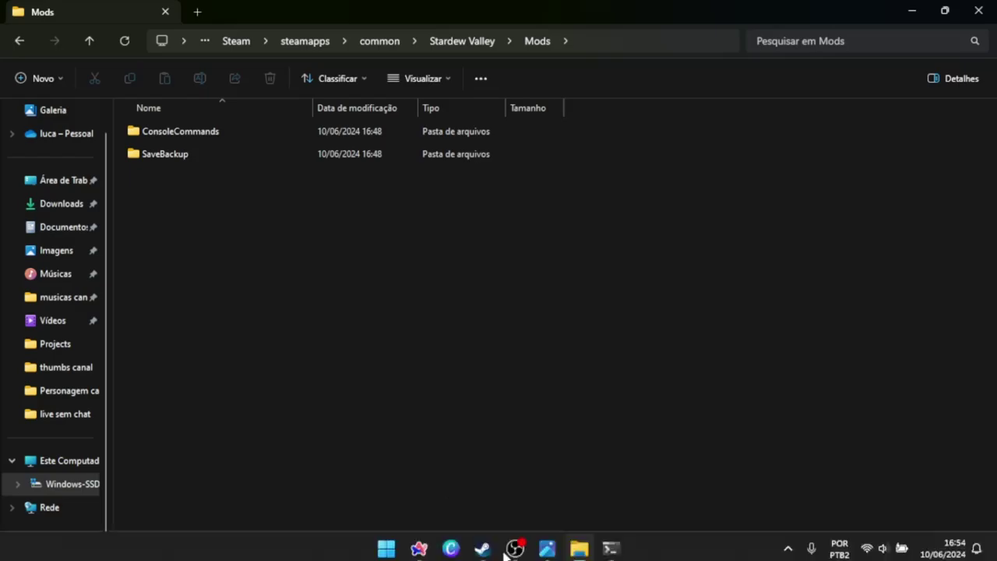
Switch to the Arc browser, restore the archived SMAPI tab and go to the Nexus Mods home page
left_click(418, 550)
left_click(72, 515)
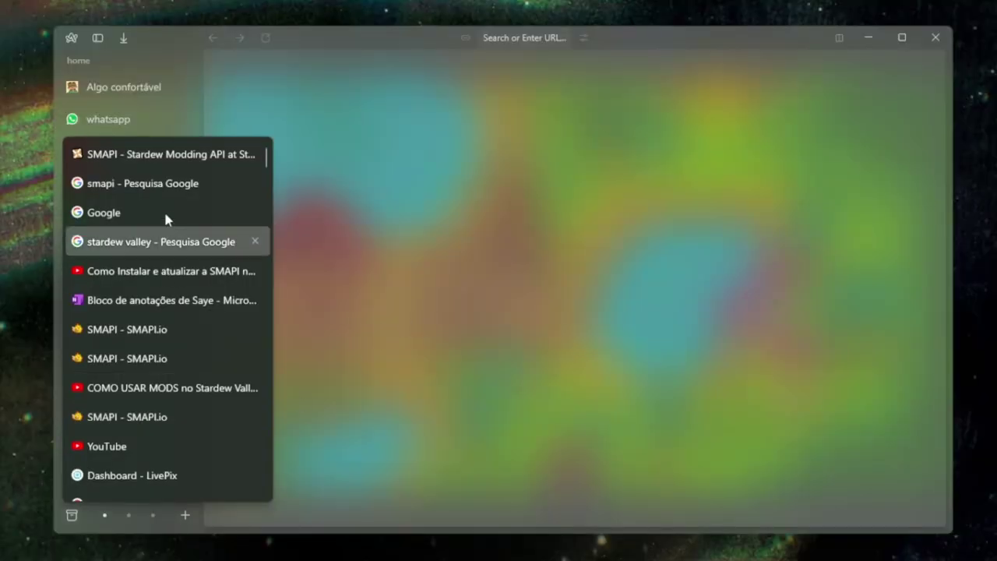
left_click(176, 156)
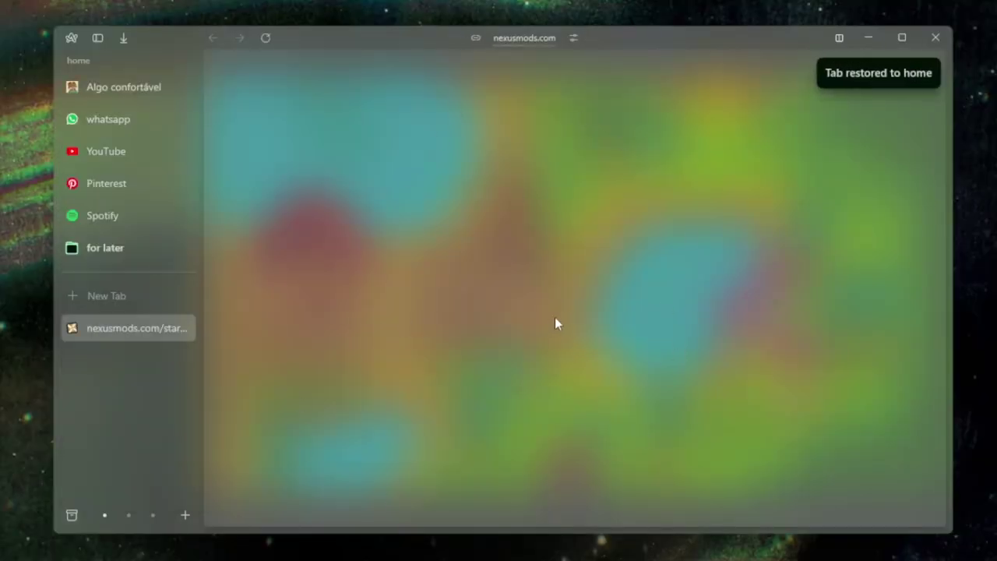
key("ctrl+t")
key("Escape")
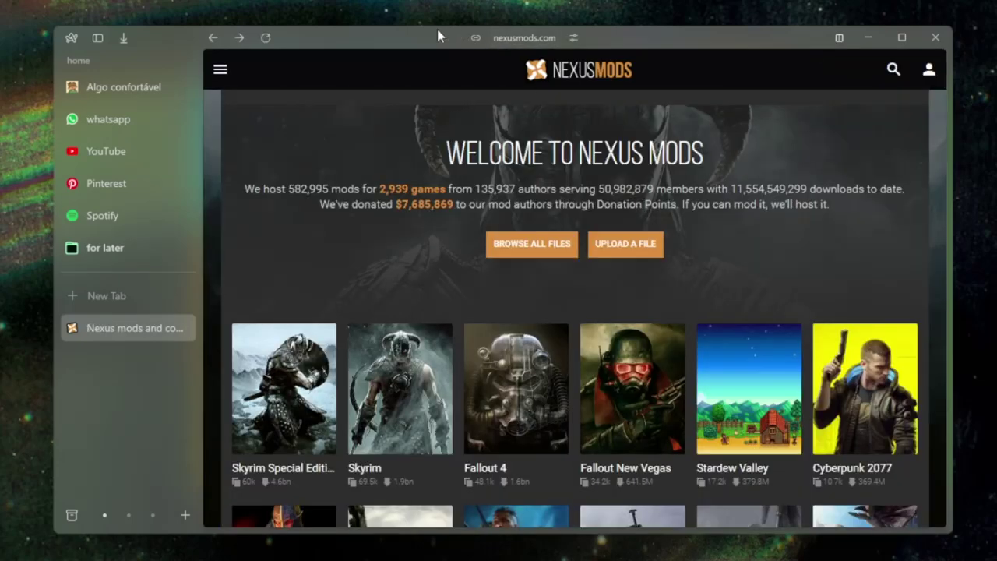
Open the Stardew Valley section from the Nexus Mods game list and browse its featured mods
left_click(894, 70)
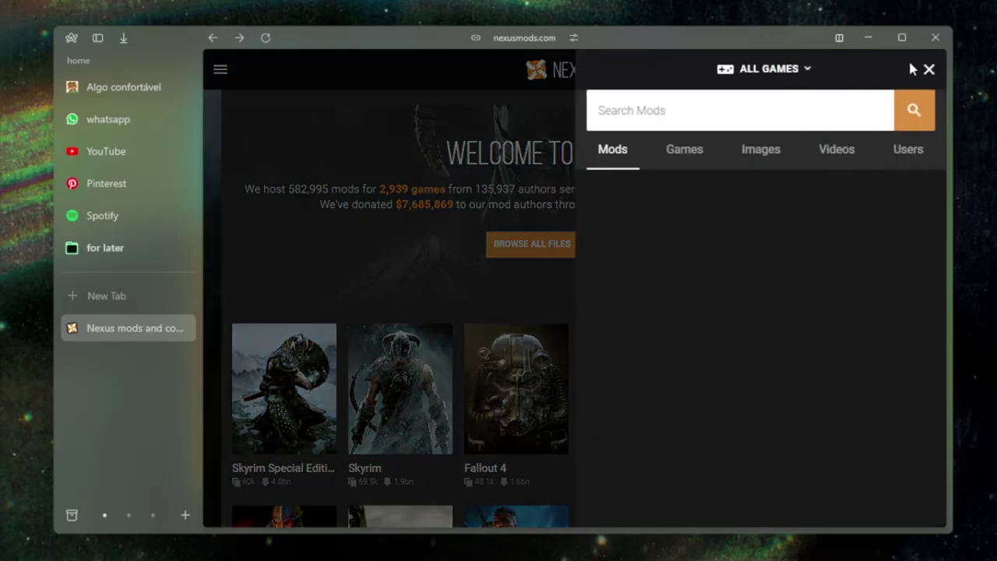
left_click(928, 69)
scroll(744, 300, "down", 3)
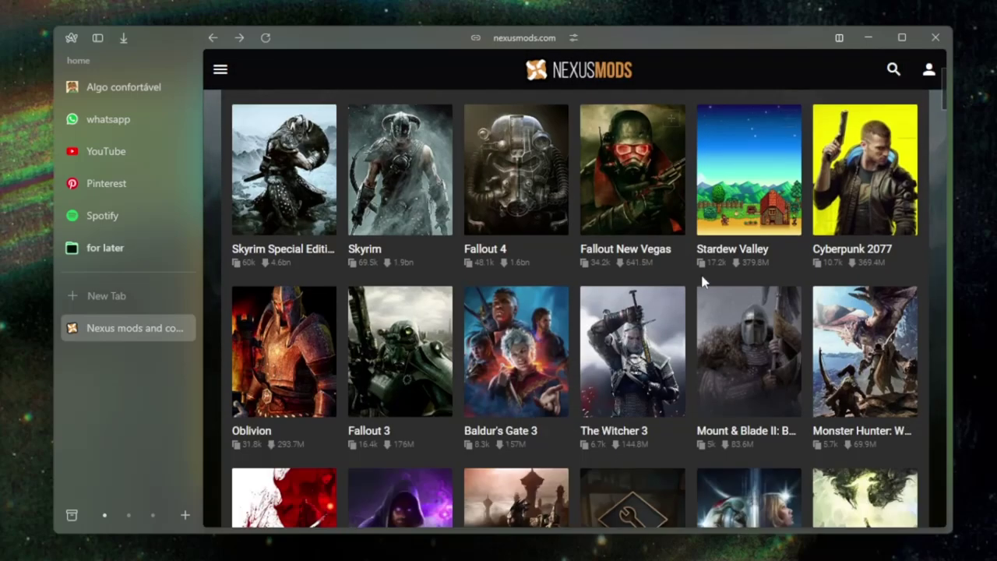
left_click(740, 218)
scroll(727, 283, "down", 4)
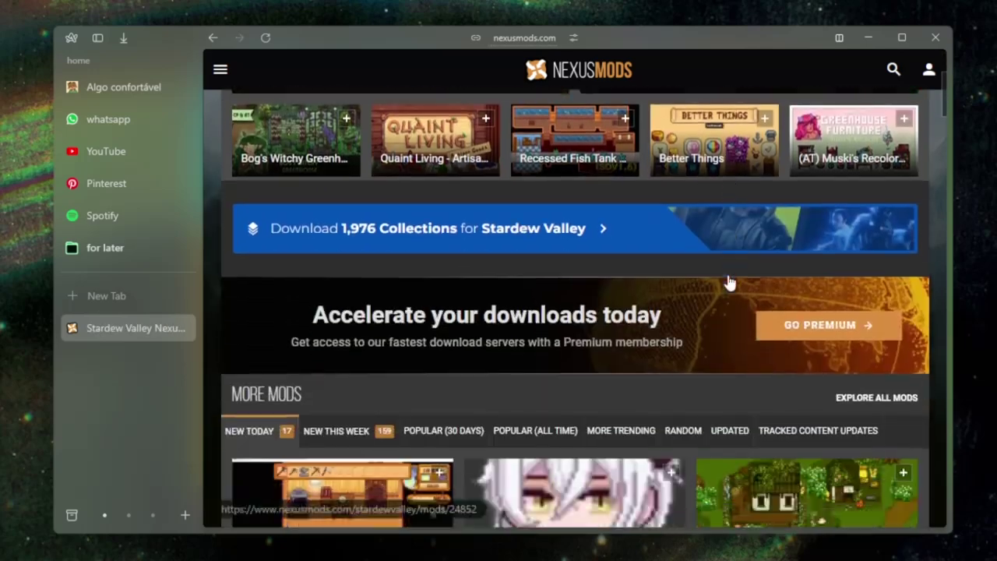
scroll(728, 282, "up", 4)
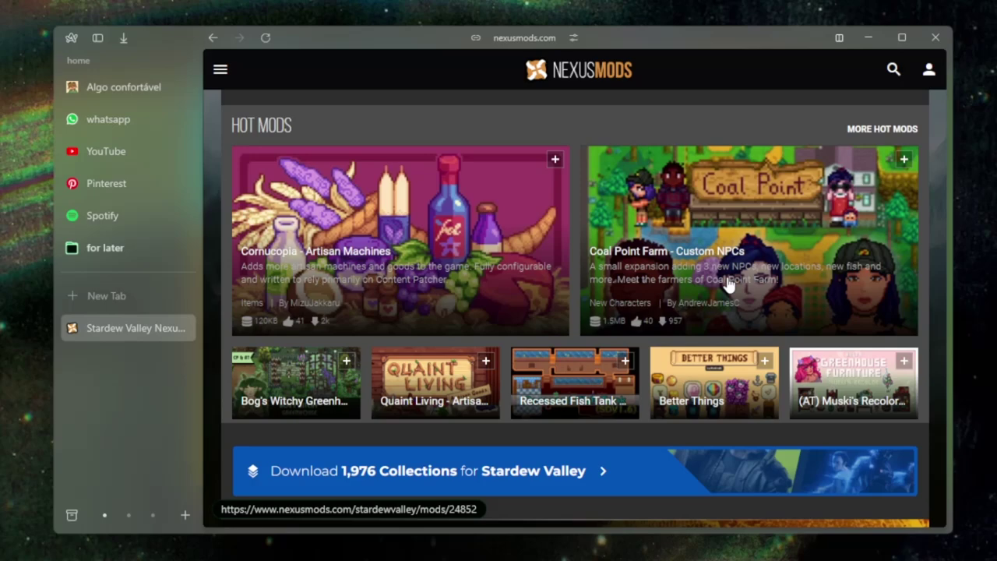
Search the Stardew Valley mods for ones about Robin and browse the results
left_click(893, 69)
left_click(848, 92)
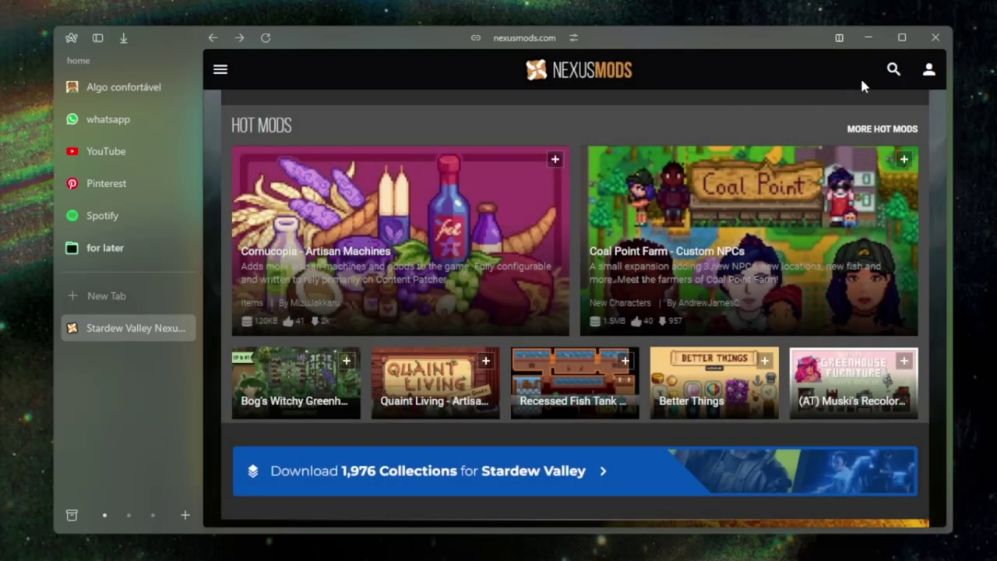
left_click(894, 70)
left_click(655, 114)
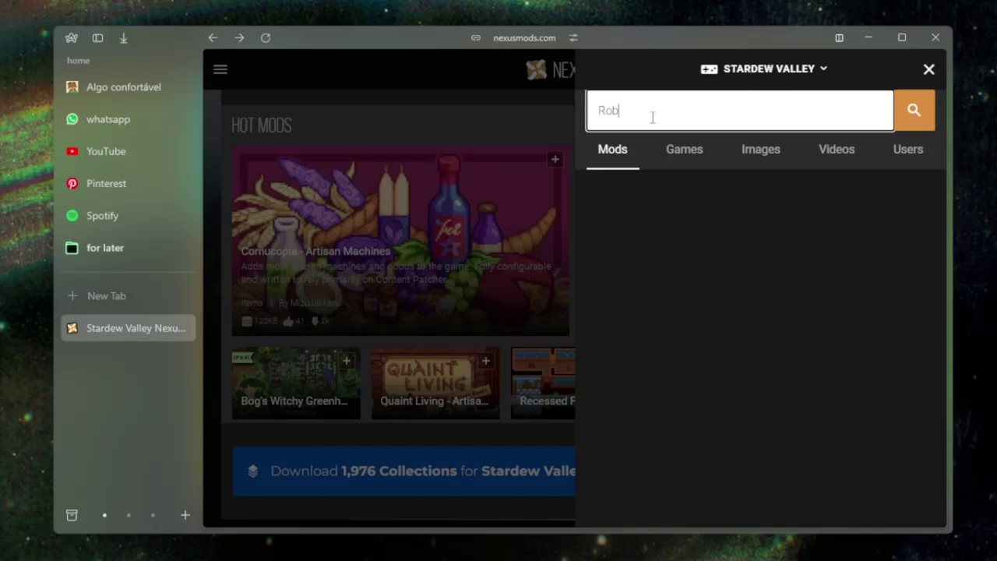
left_click(910, 127)
scroll(517, 282, "down", 5)
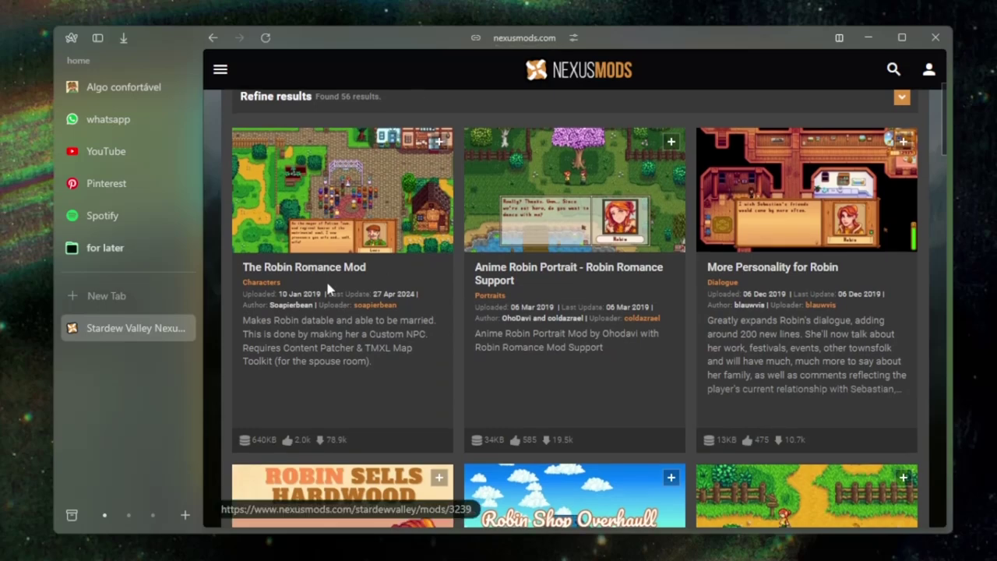
Open the page of The Robin Romance Mod, view its screenshots in the image gallery and close the gallery
left_click(340, 275)
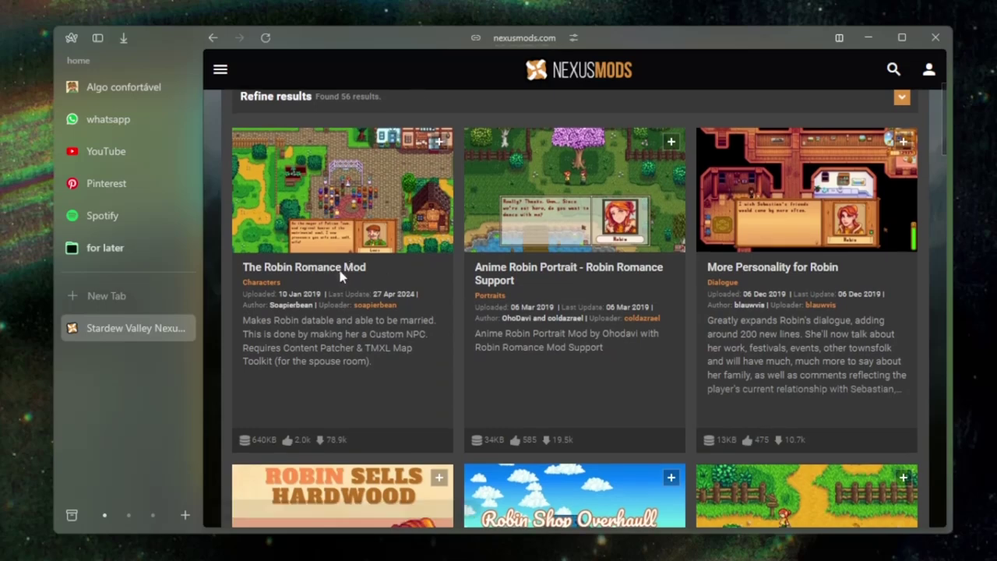
left_click(579, 304)
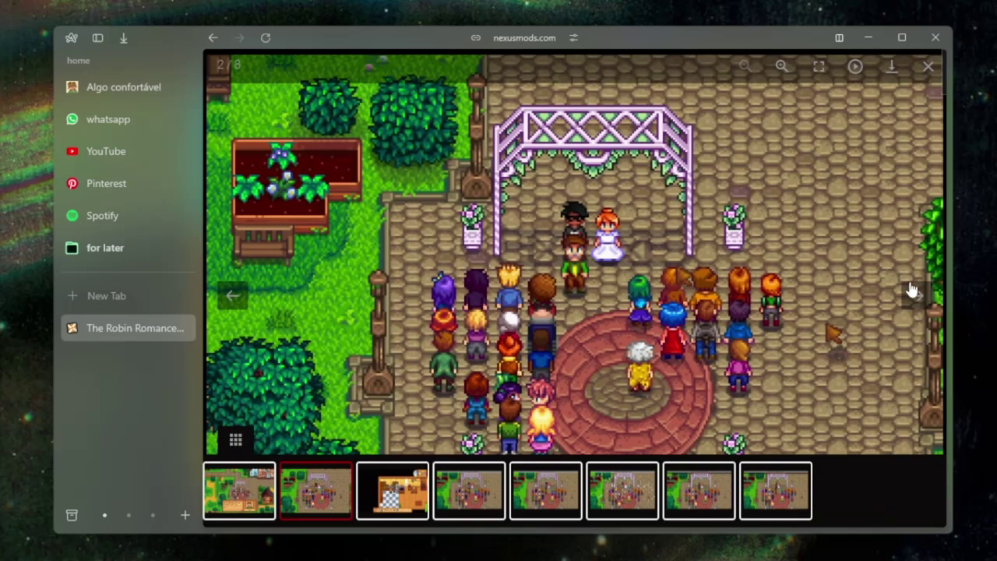
left_click(913, 292)
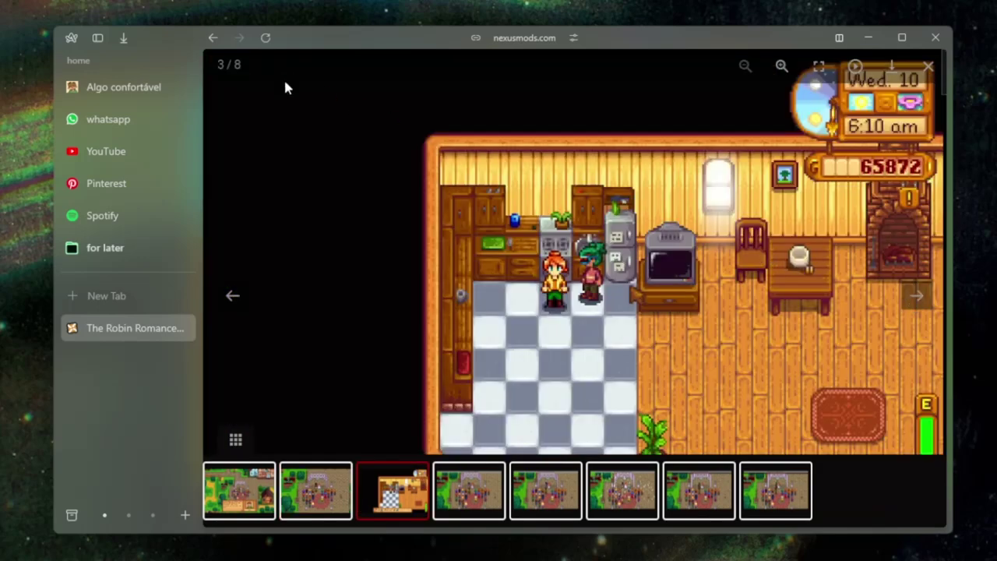
left_click(929, 68)
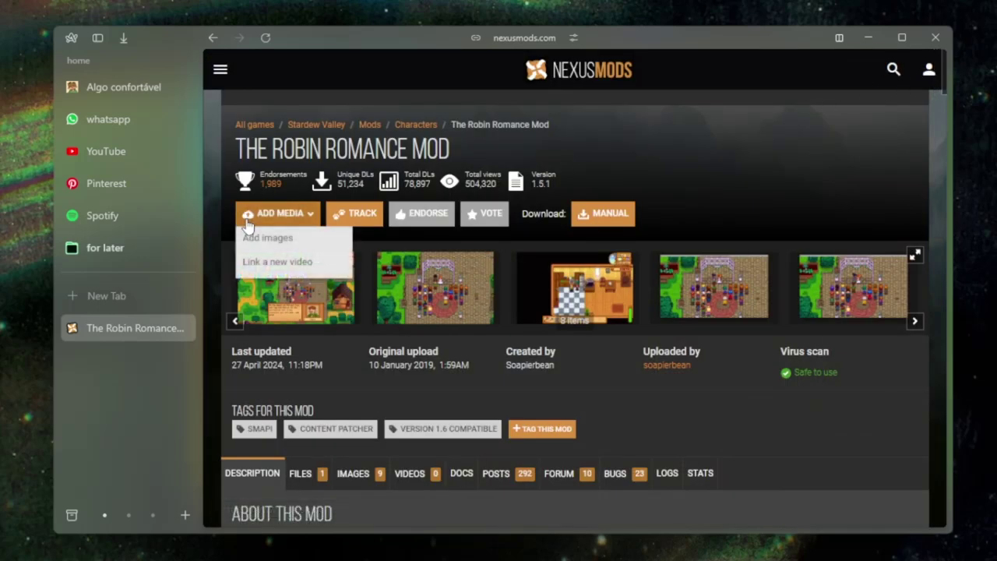
Review The Robin Romance Mod's description and request its manual download to bring up the required files
scroll(290, 334, "down", 5)
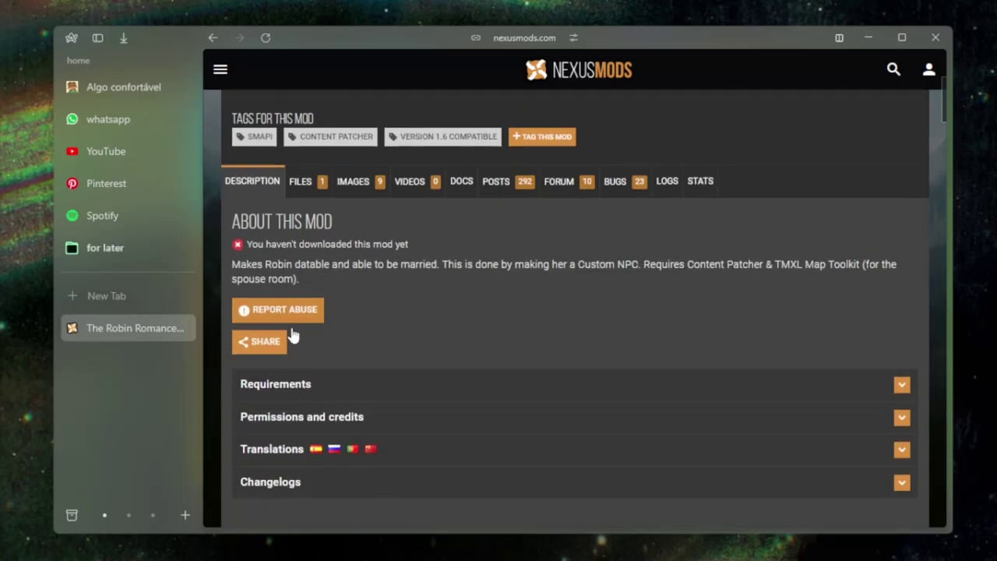
scroll(403, 403, "up", 5)
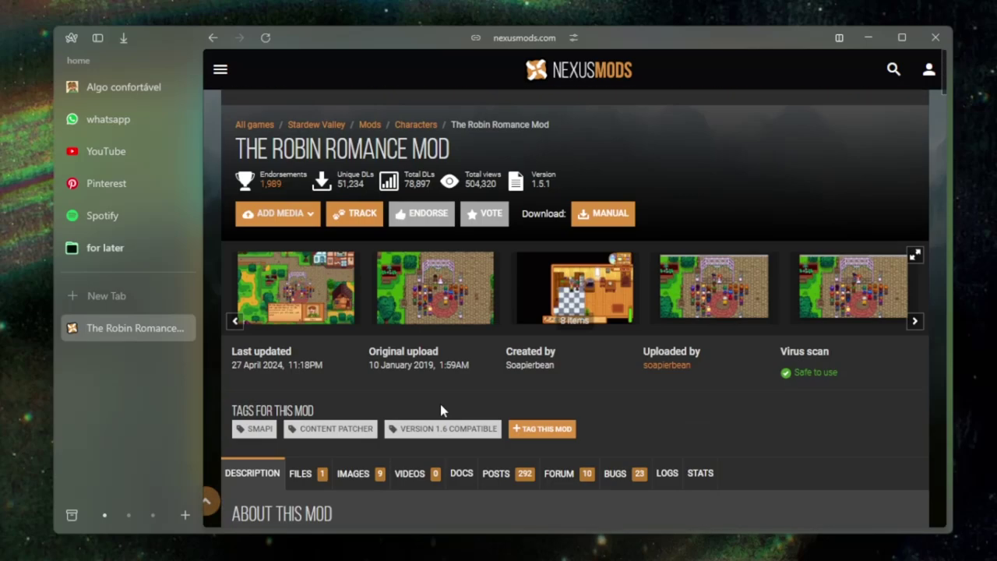
left_click(605, 219)
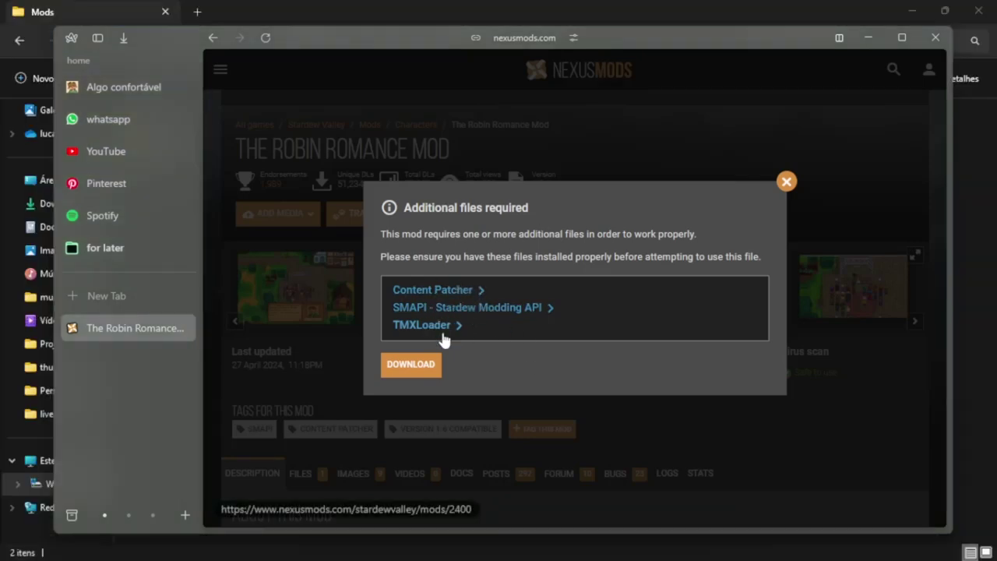
Download the required Content Patcher 2.2.0 zip from its Nexus Mods page with the free slow download
left_click(460, 291)
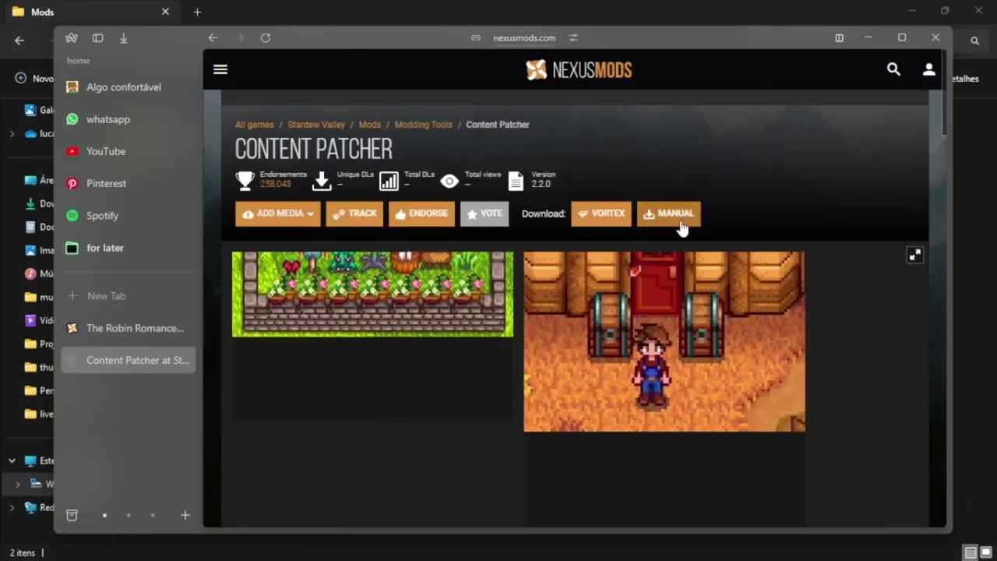
left_click(674, 218)
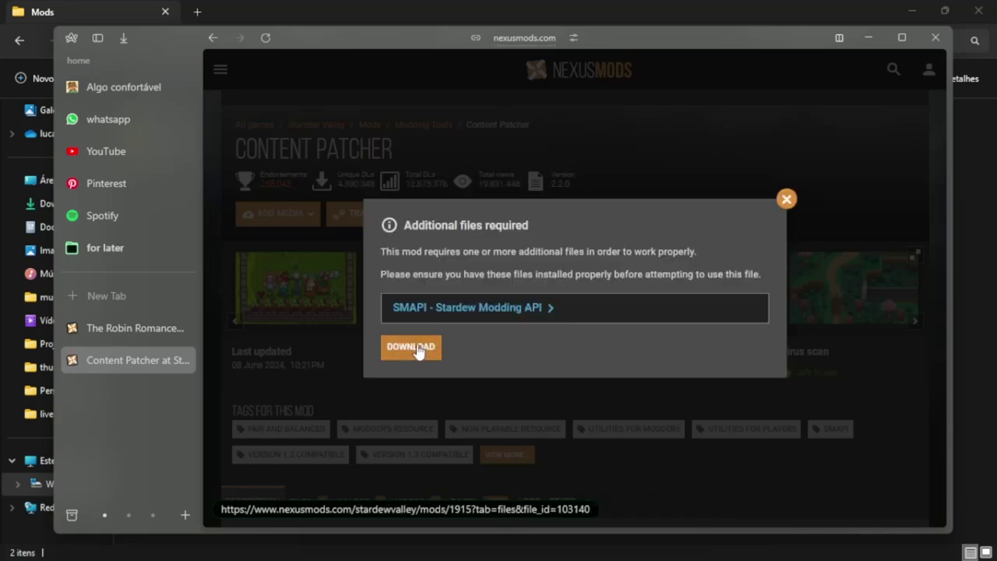
left_click(421, 348)
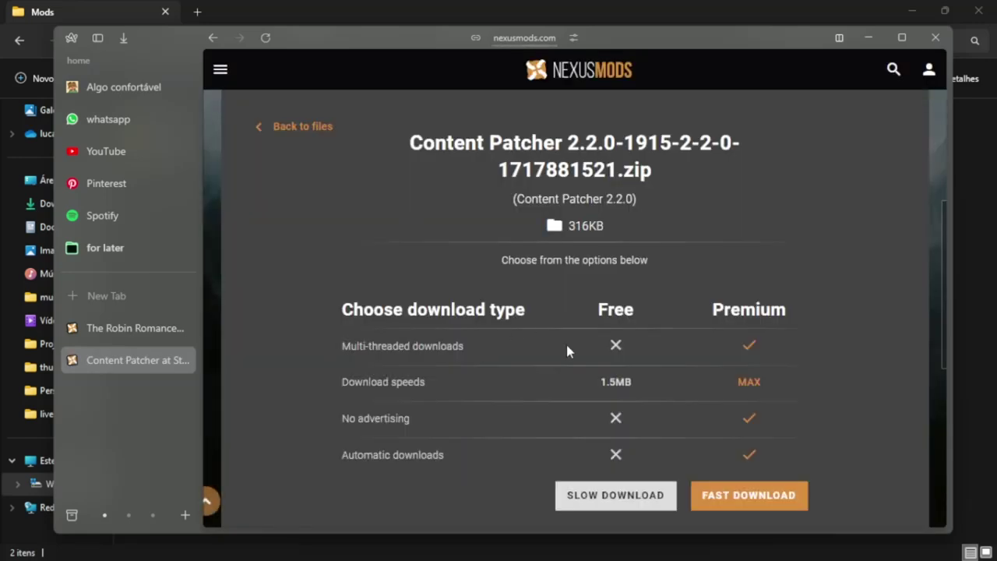
scroll(585, 374, "down", 2)
left_click(637, 348)
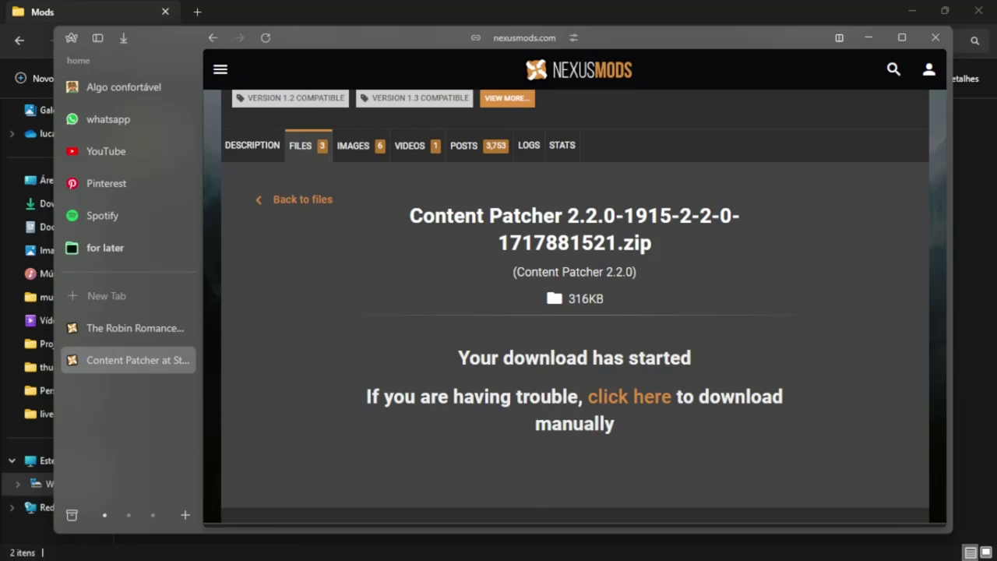
scroll(532, 352, "down", 3)
Switch to File Explorer and open the Downloads folder in a new tab alongside Mods
left_click(596, 543)
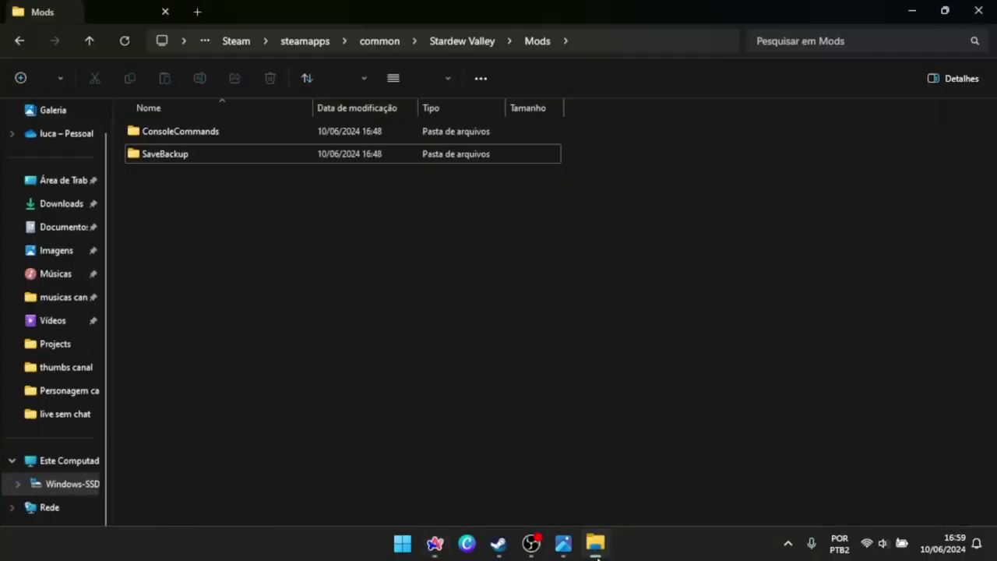
left_click(197, 14)
left_click(55, 233)
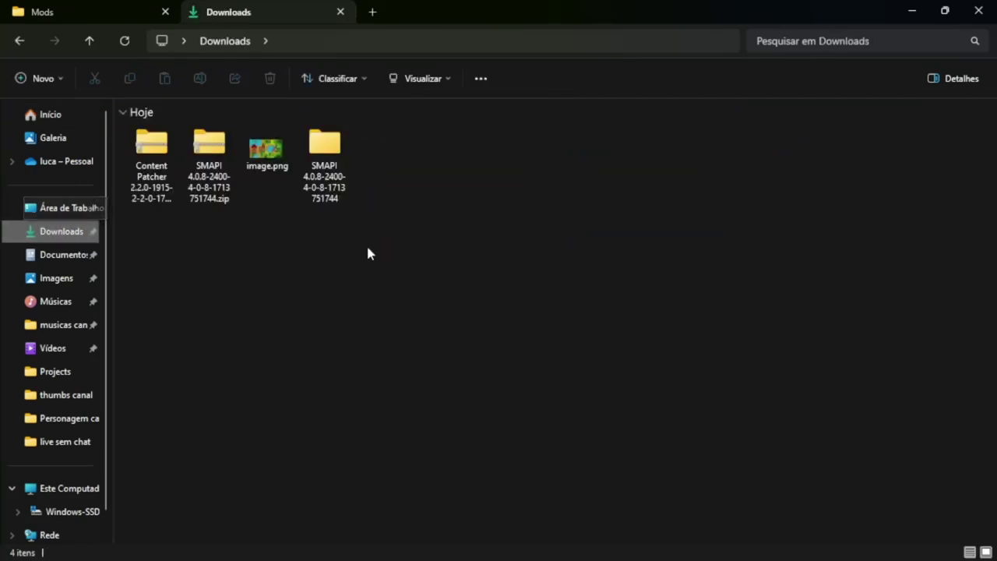
Extract the Content Patcher zip in Downloads and move the extracted folder into the Mods folder
left_click(153, 152)
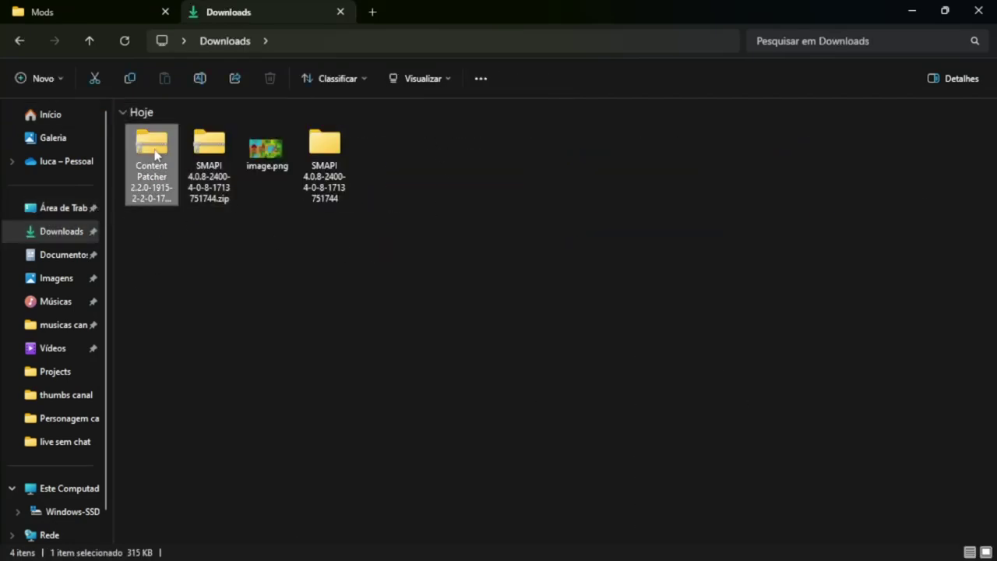
right_click(154, 151)
left_click(218, 332)
left_click(612, 430)
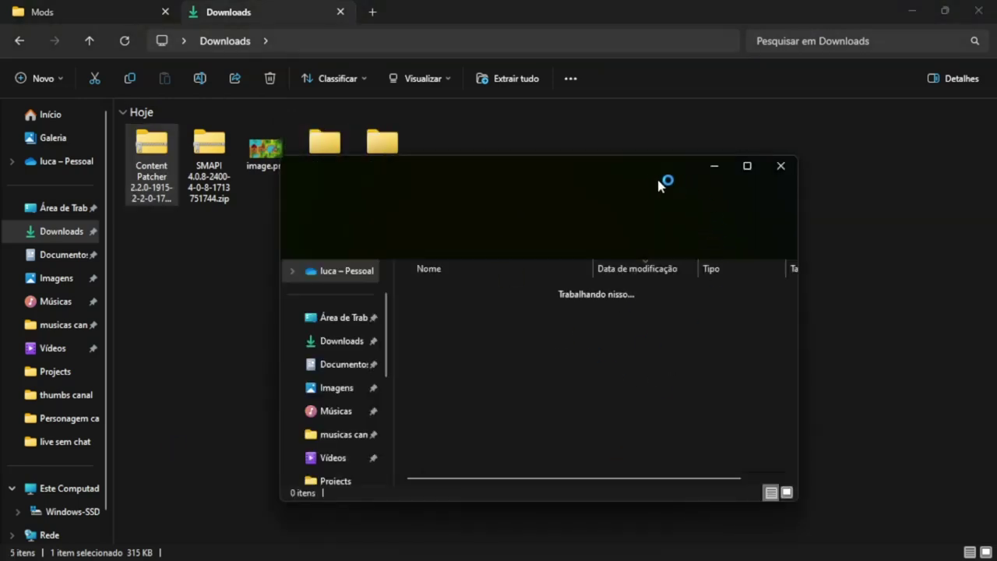
left_click(780, 167)
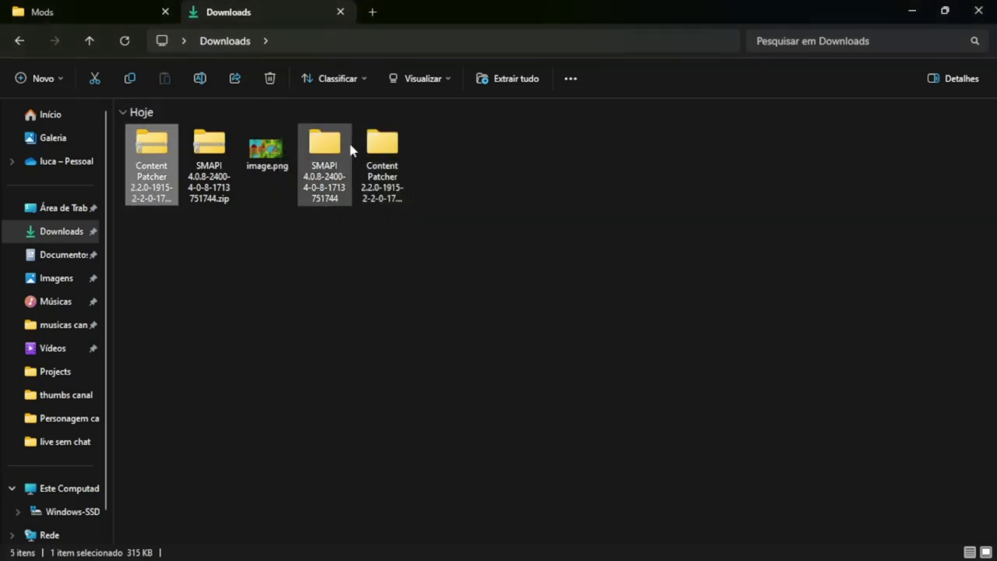
left_click_drag(385, 153, 216, 224)
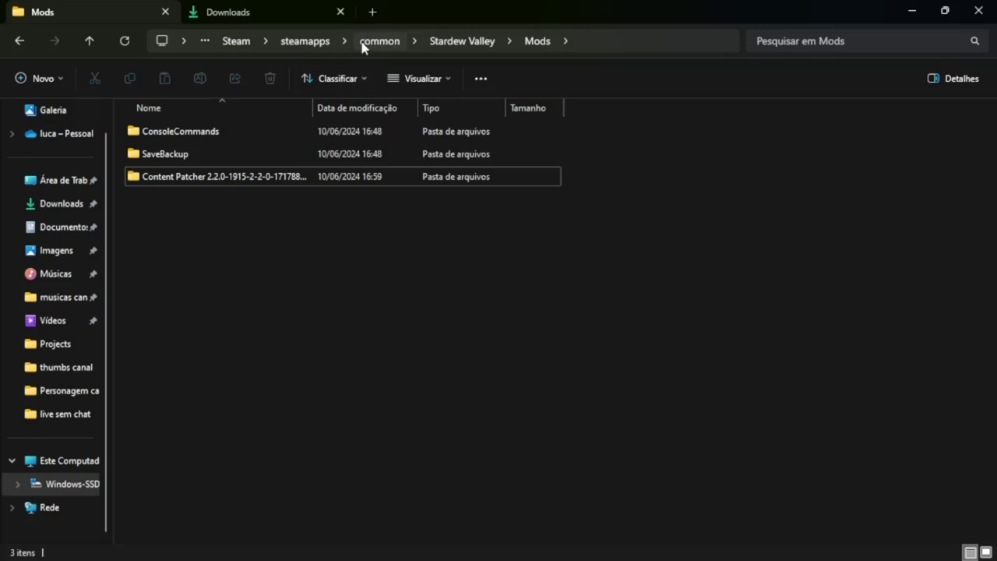
Return to The Robin Romance Mod's required files in the browser and download TMXLoader (TMXL Map Toolkit)
left_click(435, 543)
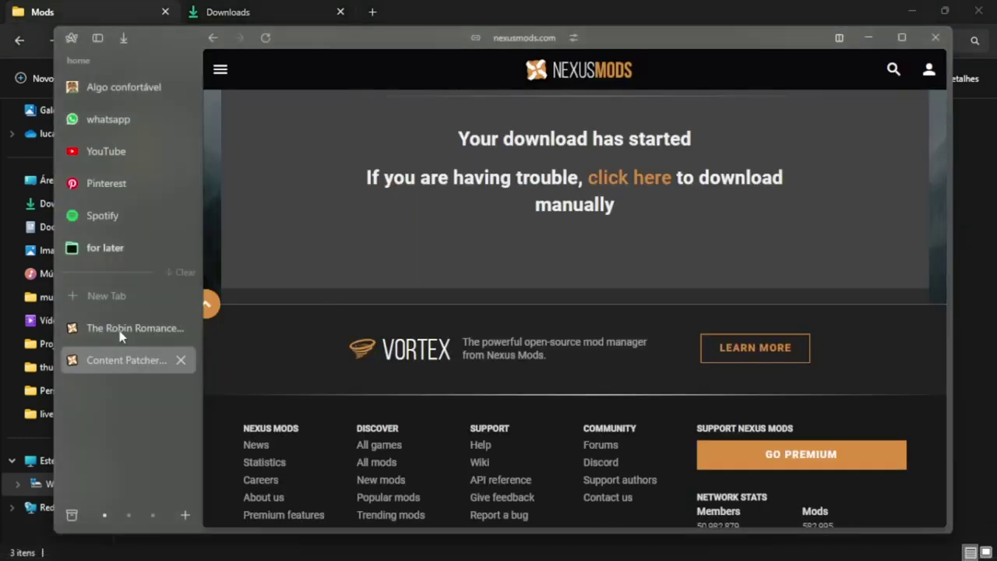
left_click(121, 329)
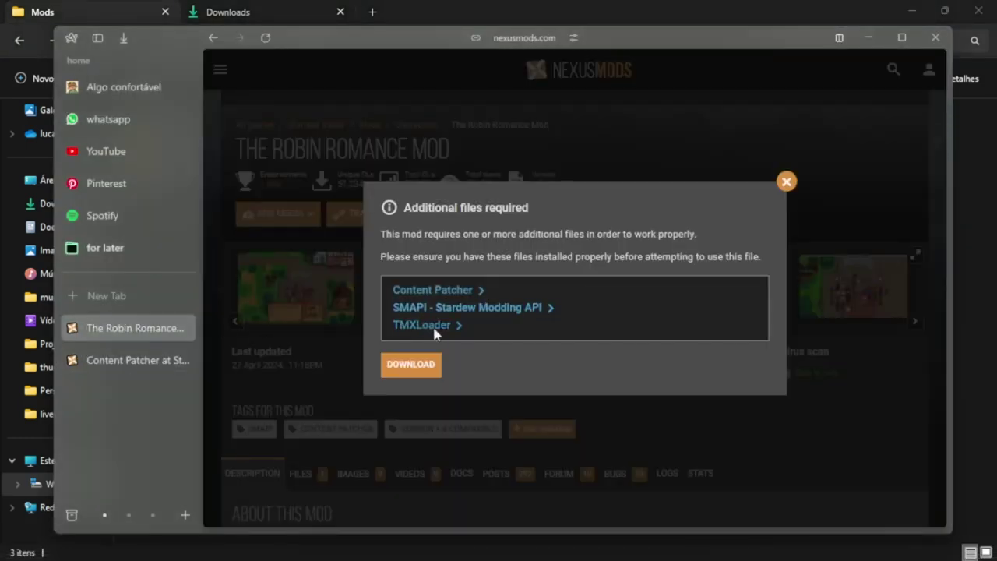
left_click(432, 325)
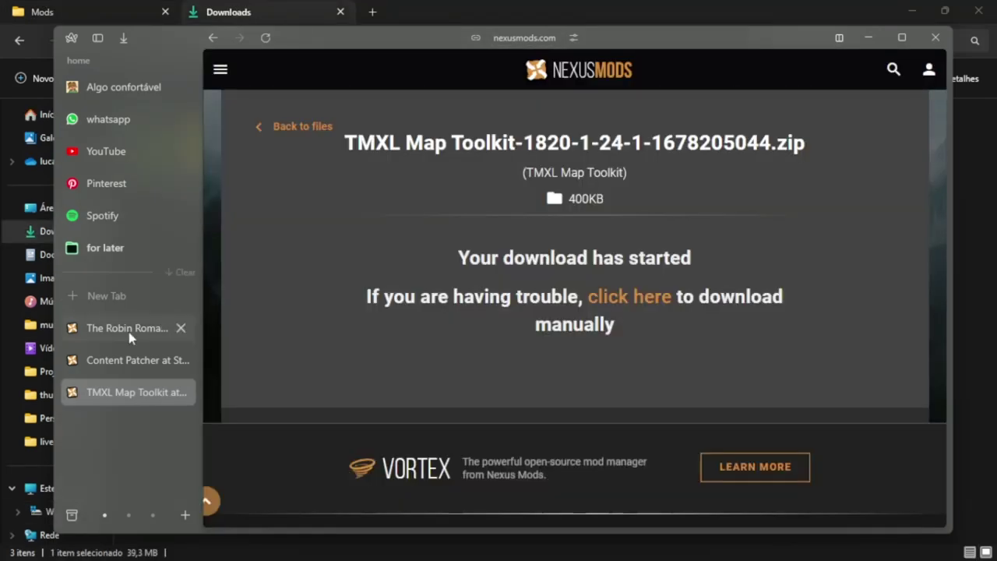
Download The Robin Romance Mod zip itself from its required files notice with the free slow download
left_click(126, 329)
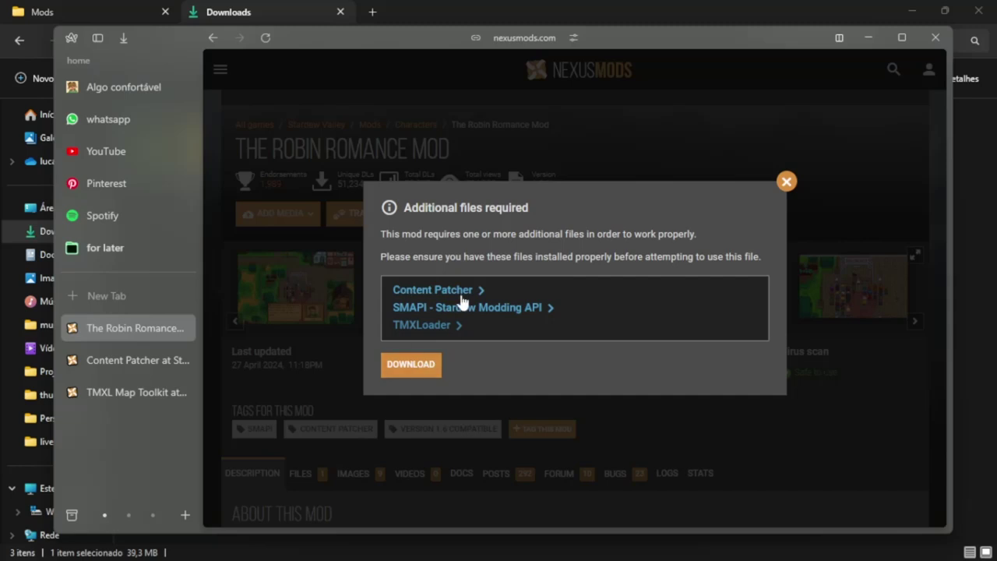
left_click(412, 366)
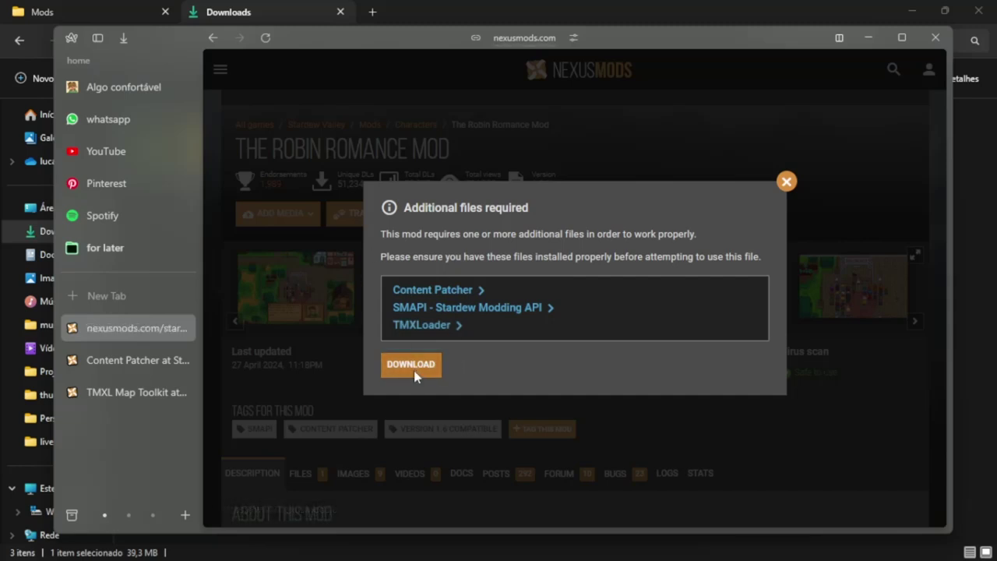
left_click(630, 494)
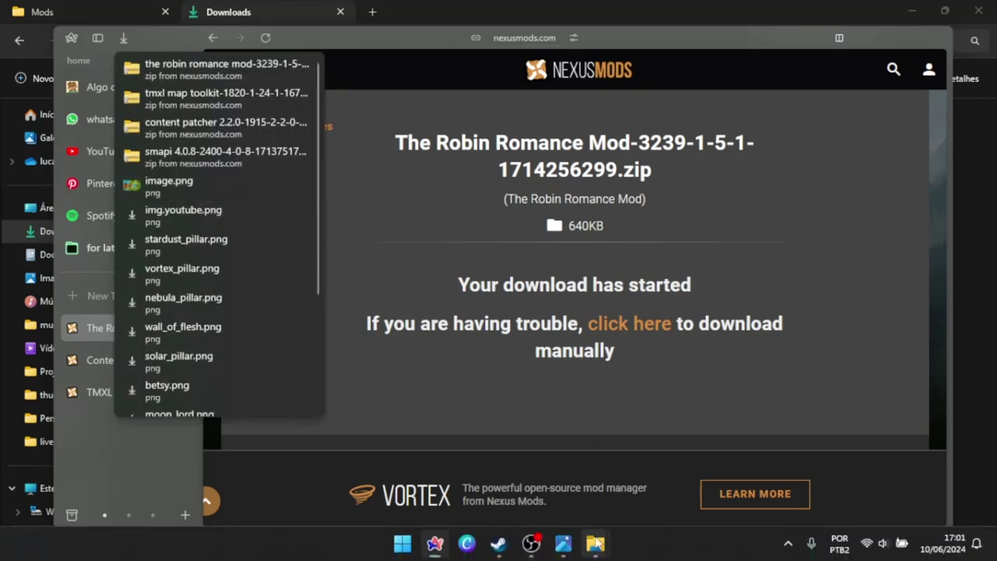
Open the Downloads folder in File Explorer and extract The Robin Romance Mod zip
left_click(596, 543)
left_click(700, 497)
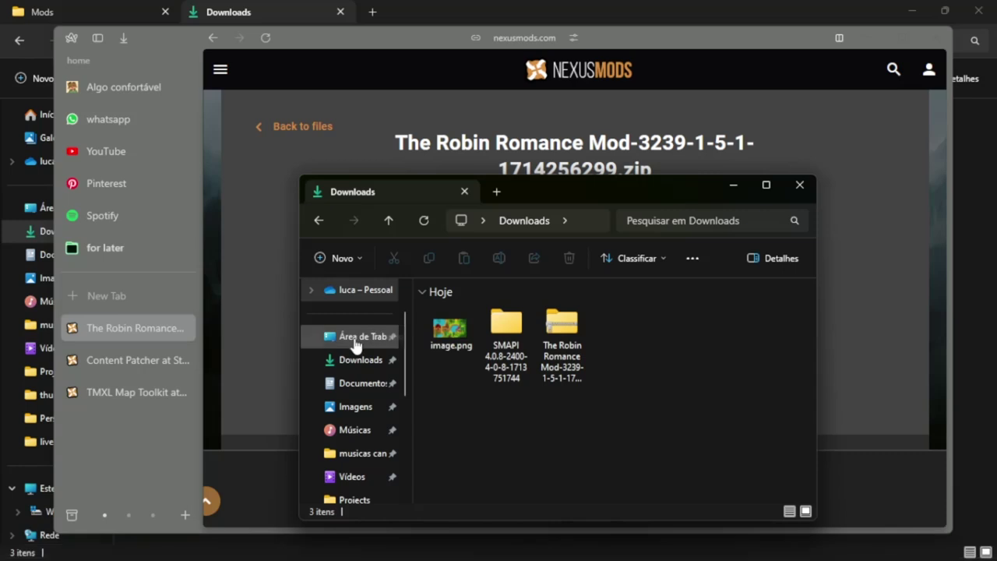
left_click_drag(575, 192, 512, 148)
left_click(398, 300)
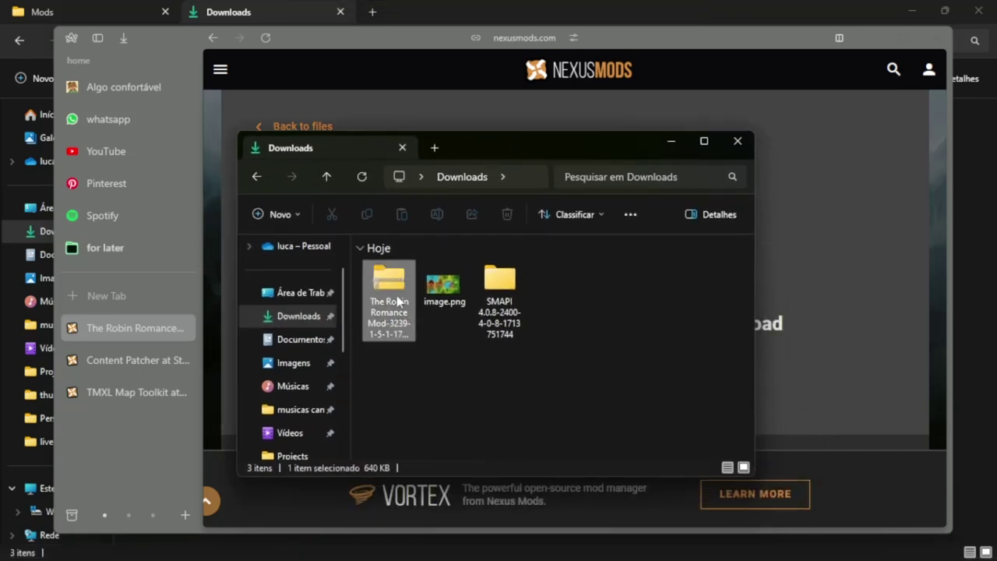
right_click(398, 301)
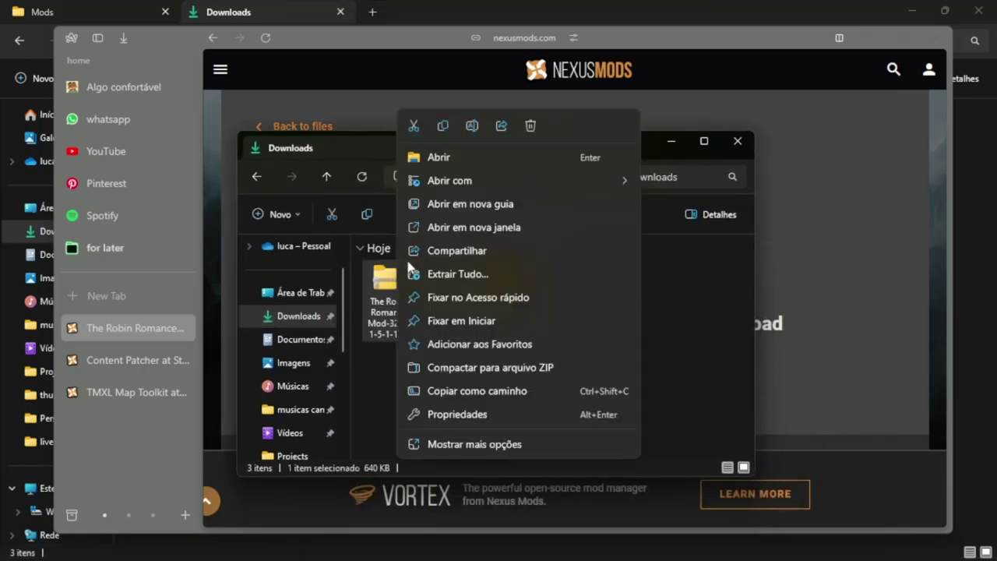
left_click(473, 276)
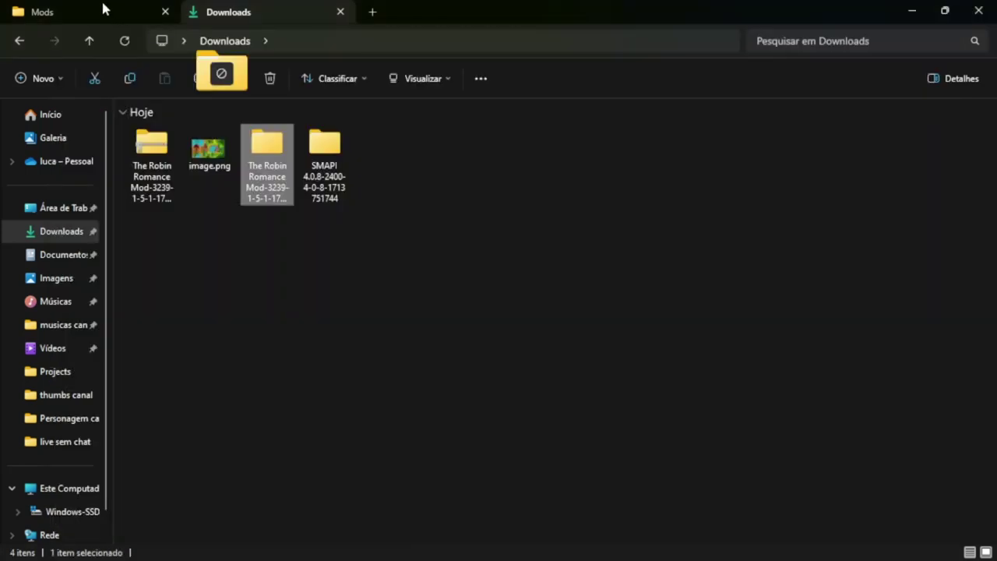
Move the extracted Robin Romance Mod folder from Downloads into the Mods folder
left_click(104, 11)
key("ctrl+v")
left_click(348, 323)
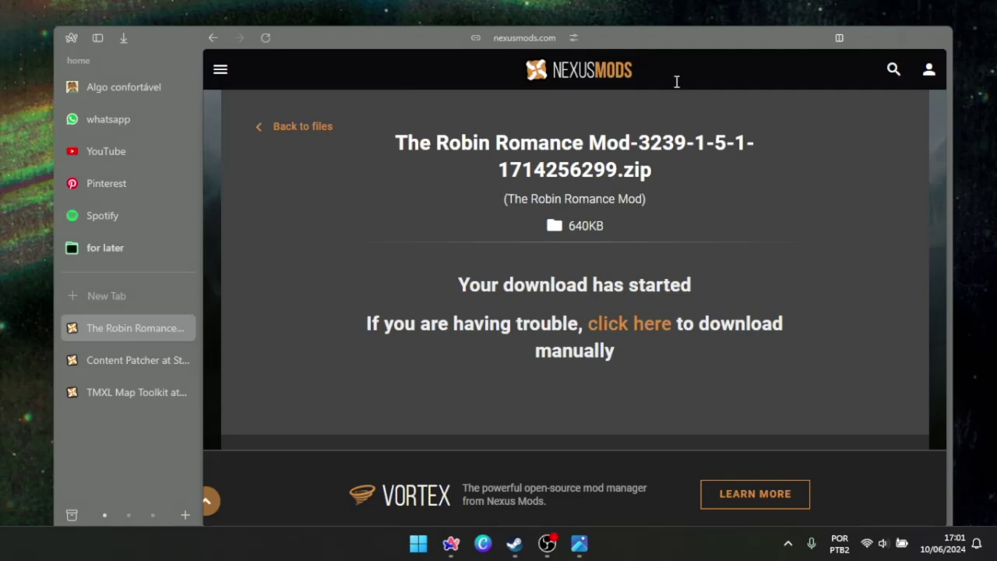
Launch Stardew Valley through the app search and reposition the SMAPI console window
key("alt+space")
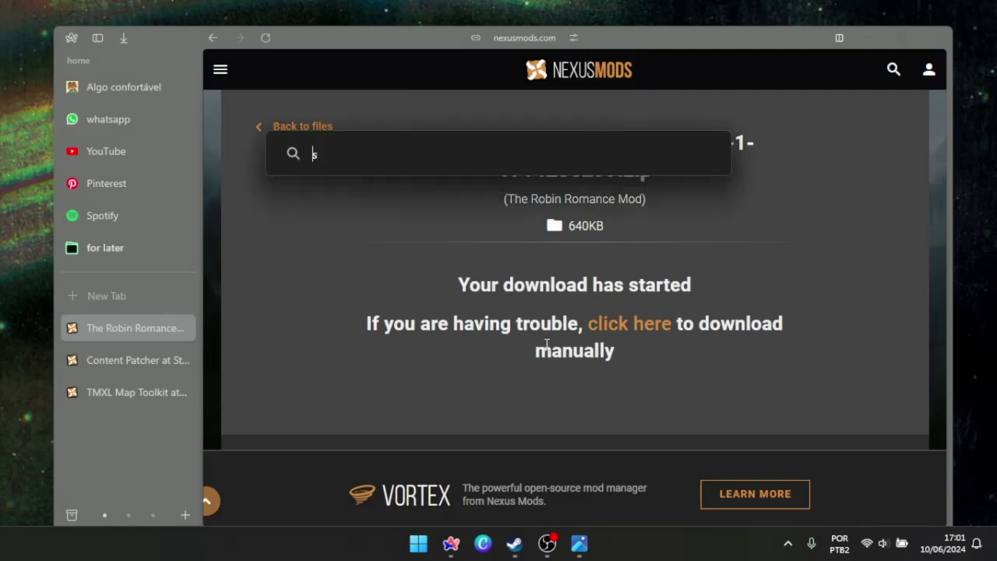
type("Stardew Valley")
key("Return")
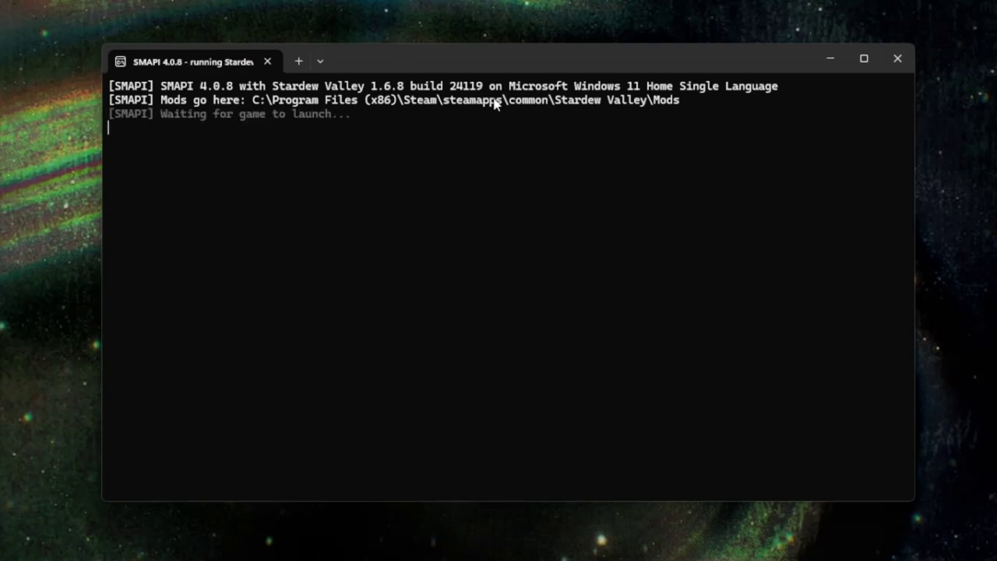
mouse_move(462, 66)
left_mouse_down()
mouse_move(439, 72)
mouse_move(451, 76)
left_mouse_up()
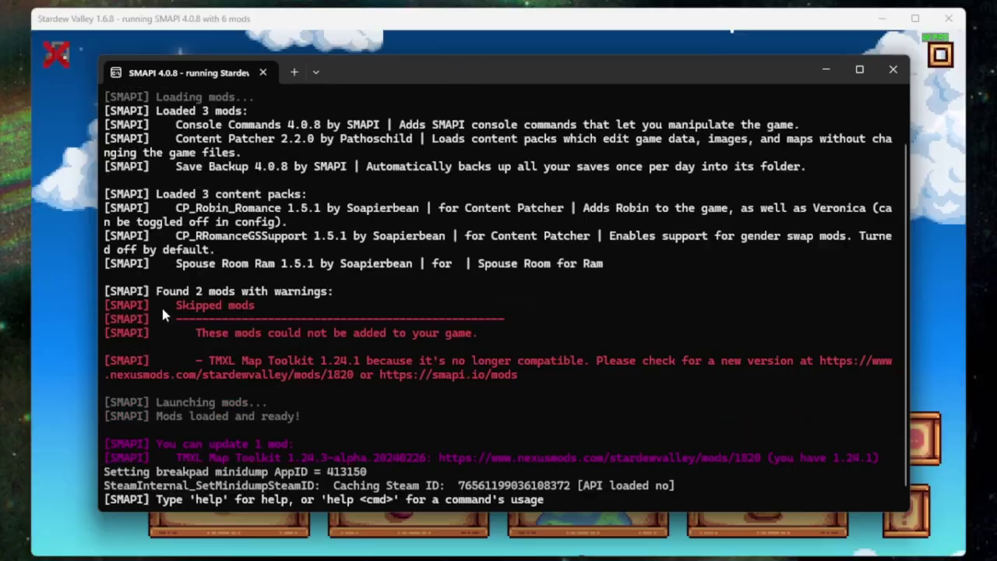
Examine the skipped mods warning in the SMAPI console and open its Nexus Mods link for TMXL Map Toolkit
left_click_drag(162, 303, 450, 342)
key("ctrl+c")
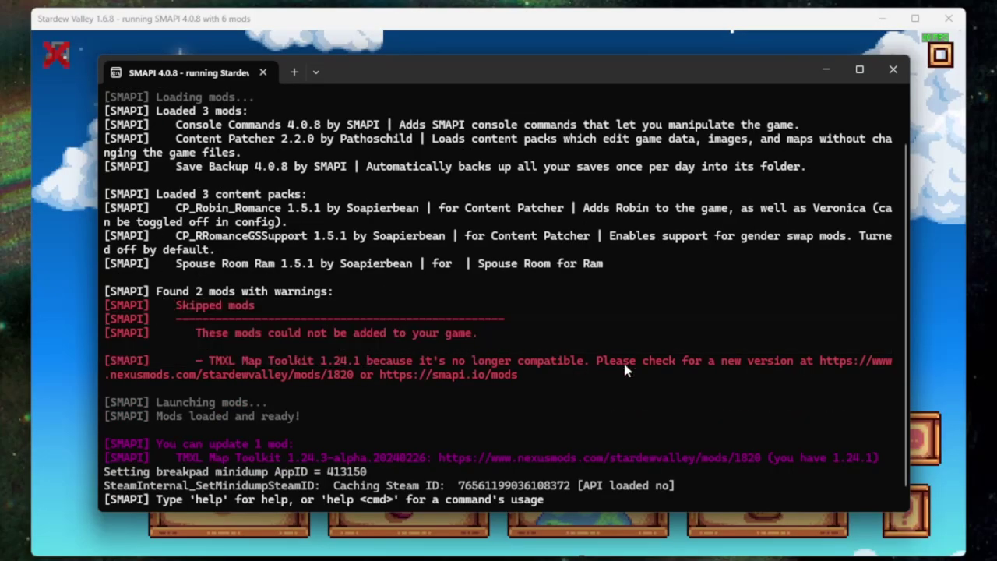
left_click(828, 362, "ctrl")
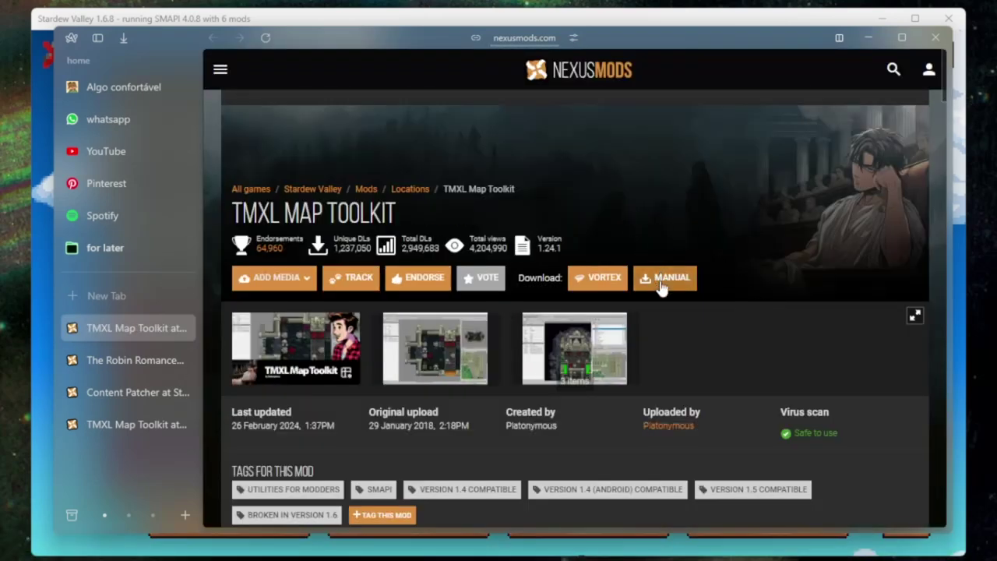
Download the TMXL Map Toolkit zip again from its mod page with the free slow download
left_click(660, 286)
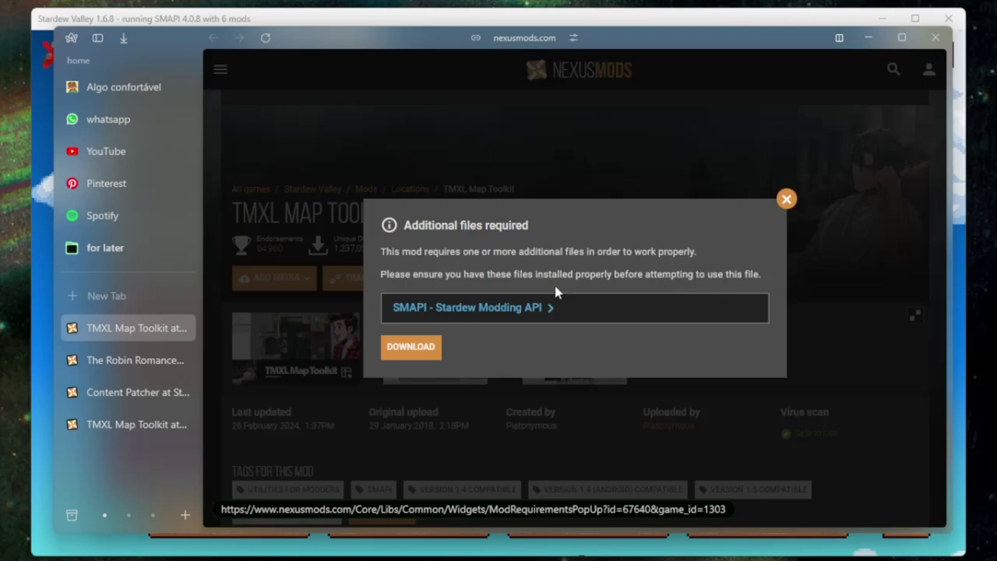
left_click(427, 357)
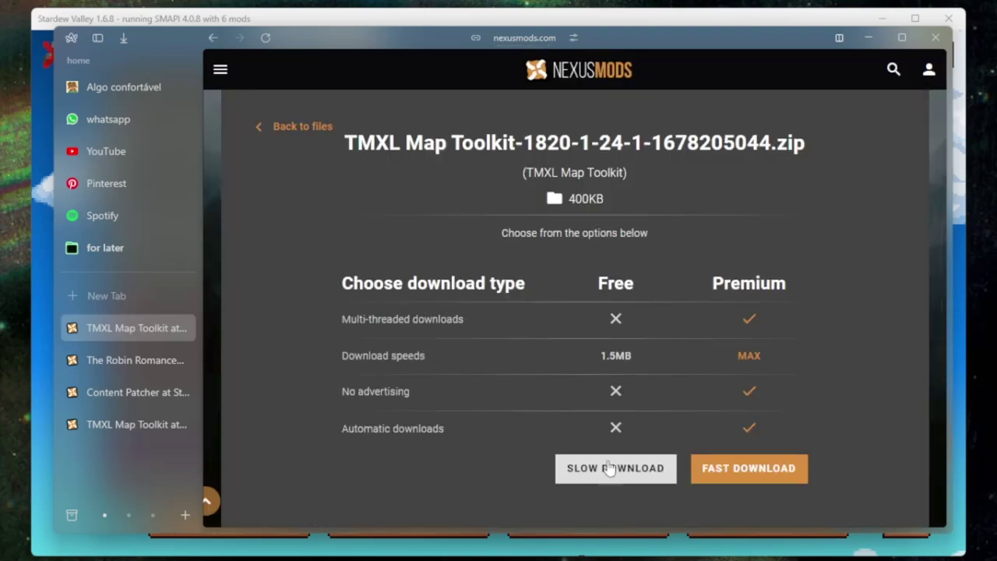
left_click(610, 467)
mouse_move(593, 550)
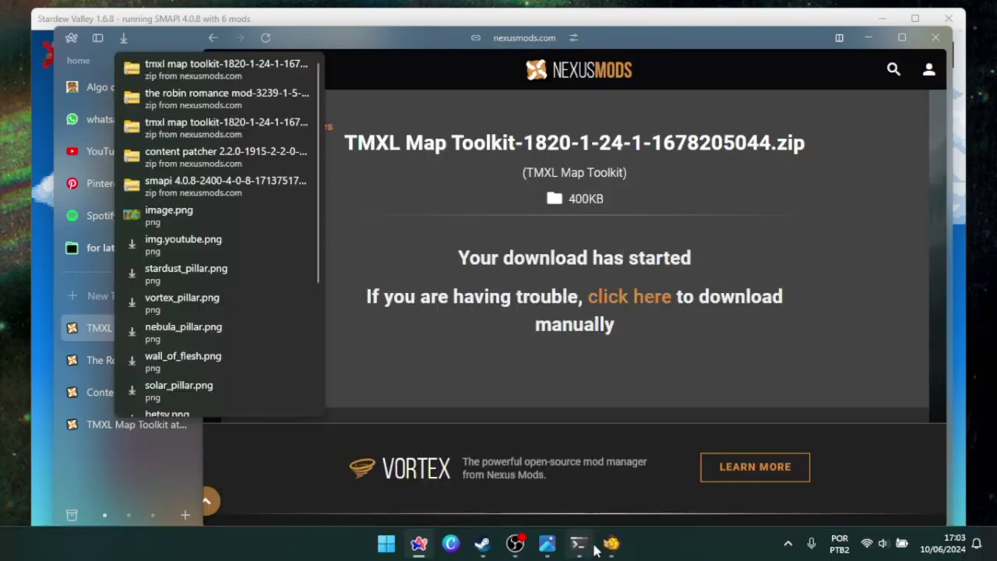
left_click(508, 402)
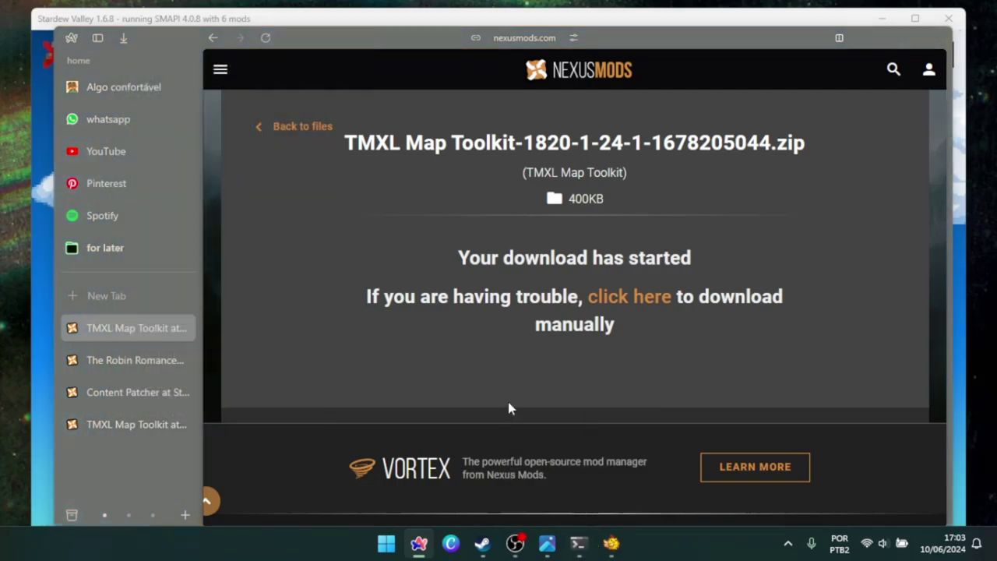
Open the Mods folder in File Explorer and delete the old TMXL Map Toolkit folder
left_click(597, 545)
left_click(787, 495)
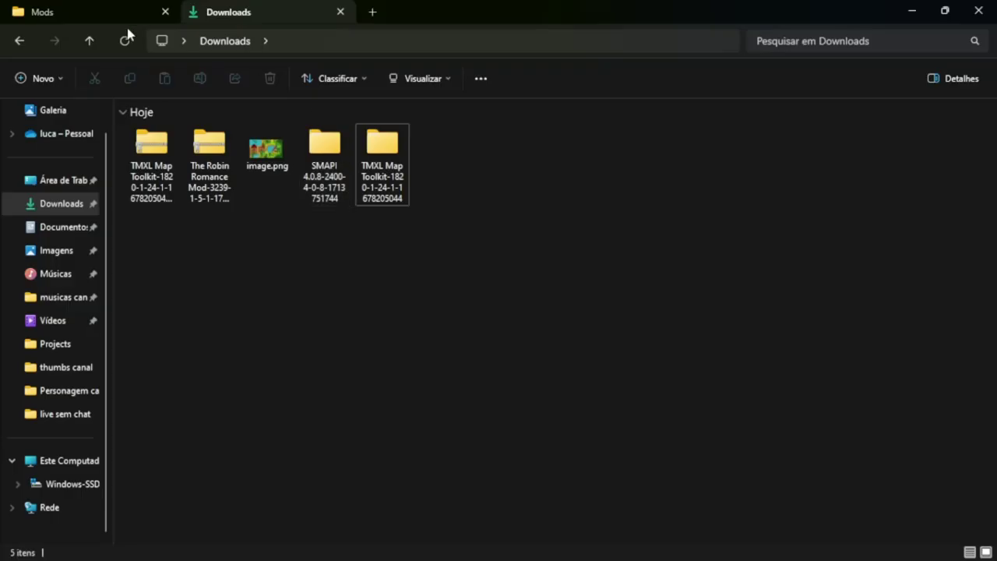
left_click(92, 14)
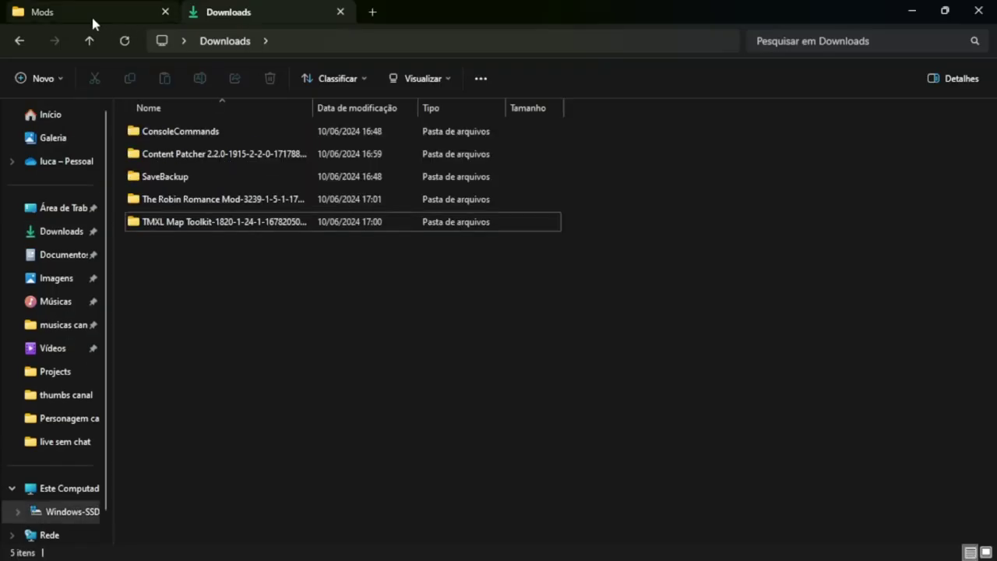
left_click(200, 227)
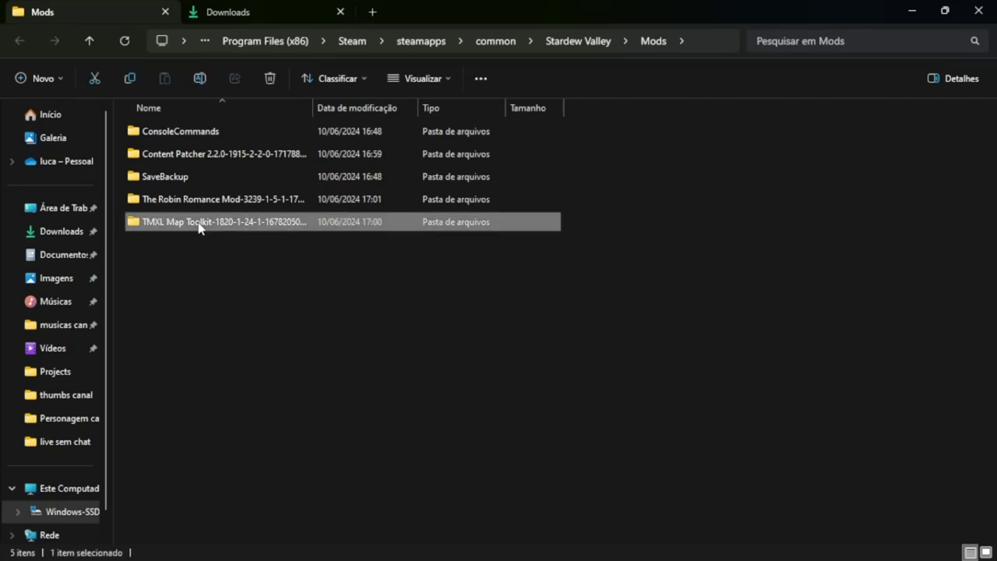
key("Delete")
Move the newly extracted TMXL Map Toolkit folder from Downloads into the Mods folder
left_click(238, 12)
left_click_drag(382, 164, 252, 230)
left_click(324, 300)
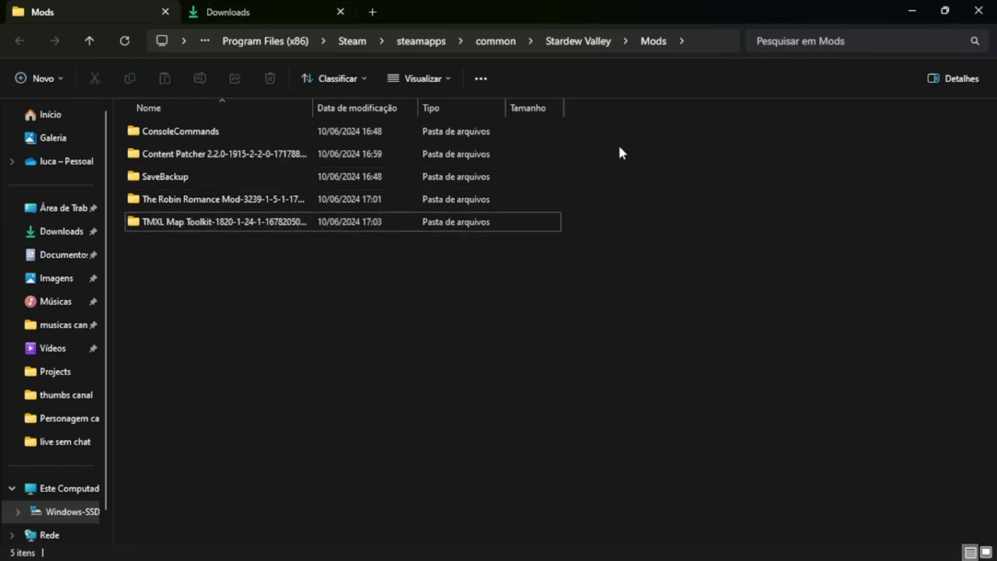
Find Stardew Valley in the quick launcher, start the game, and review the TMXL Map Toolkit warnings in the SMAPI console
key("alt+space")
type("s")
key("Down")
key("Down")
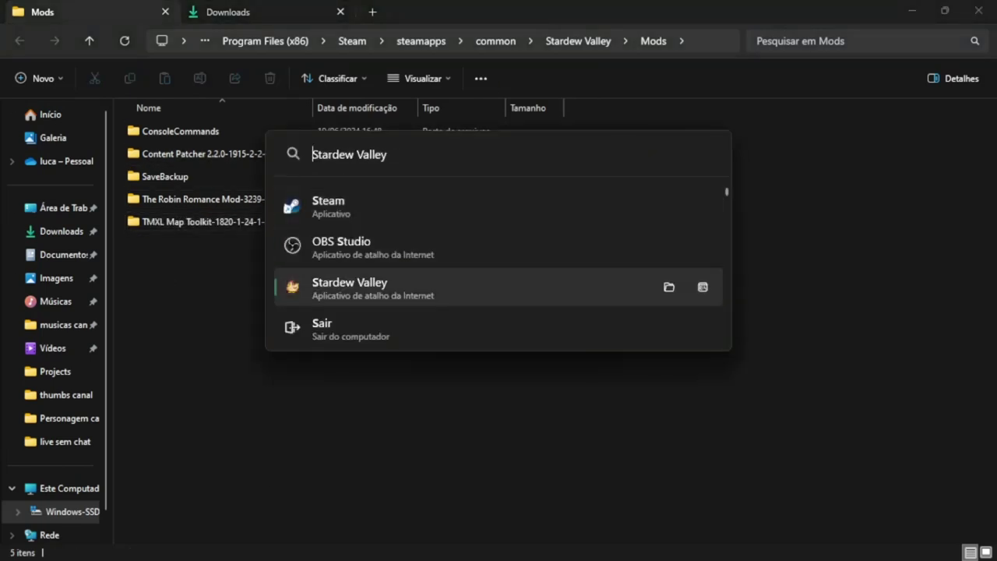
key("Return")
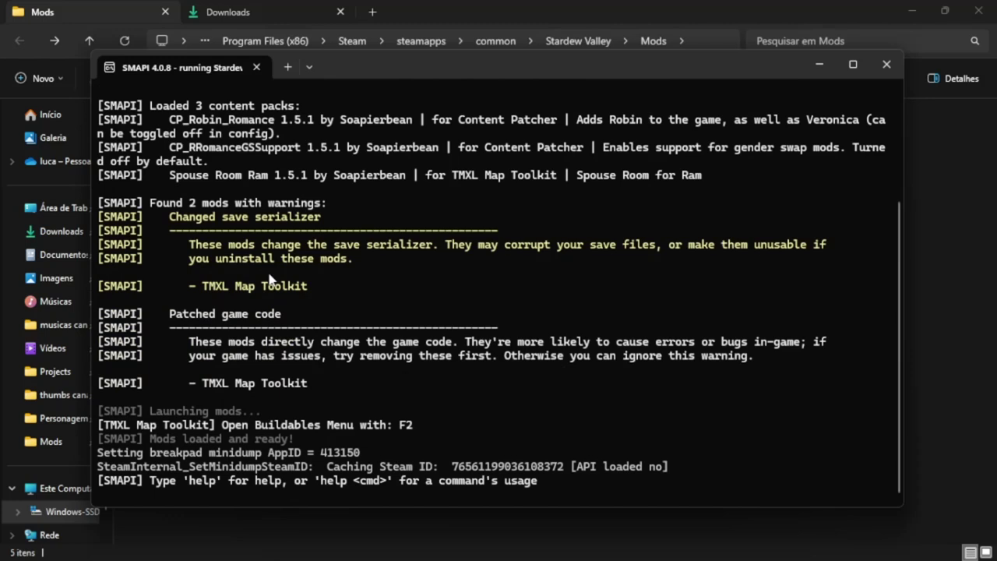
left_click_drag(195, 245, 299, 292)
left_click(302, 258)
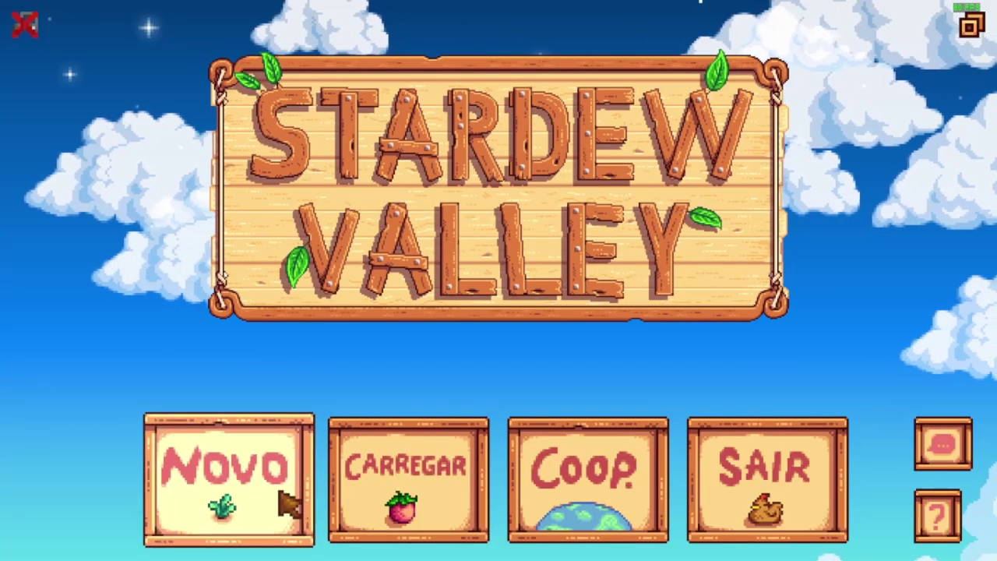
Examine the Social list of villagers in the loaded save for the characters the mod changes, including who is marked single, then close it
key("e")
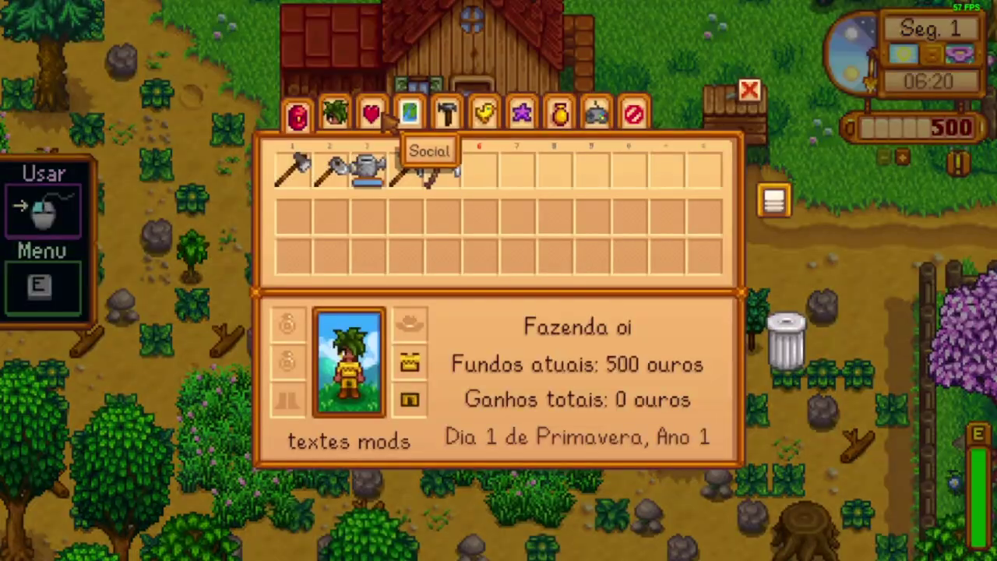
left_click(373, 115)
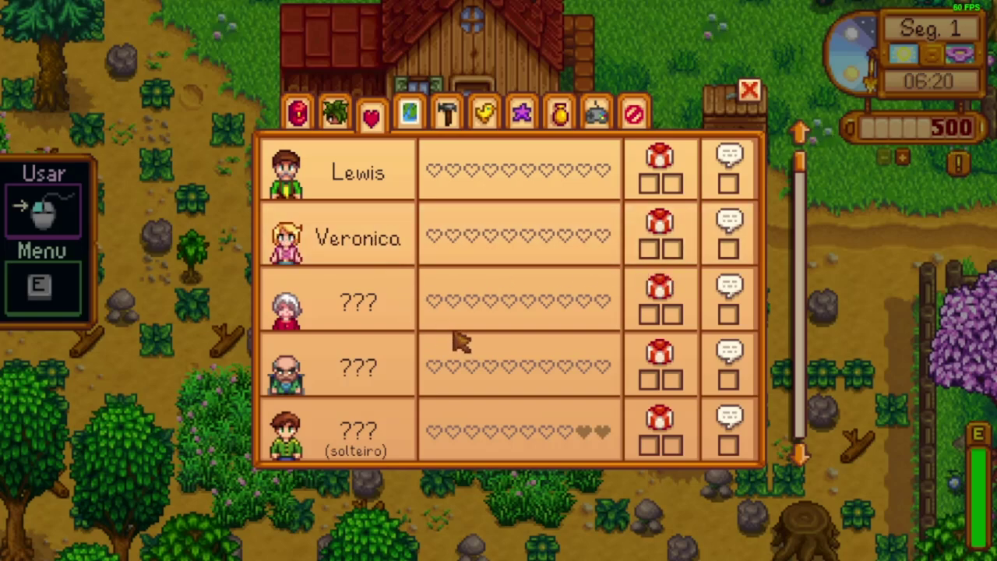
scroll(458, 344, "down", 16)
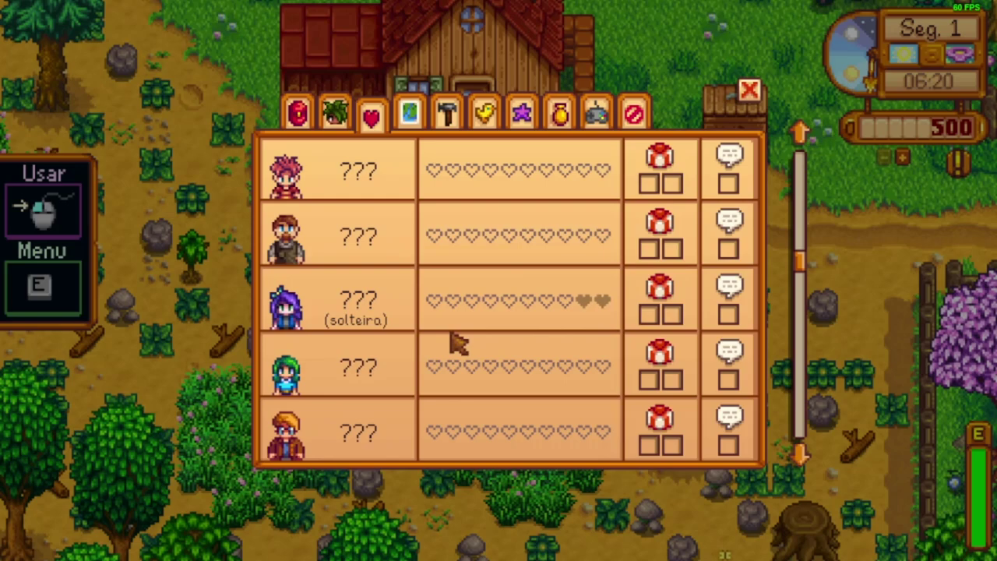
scroll(458, 345, "down", 12)
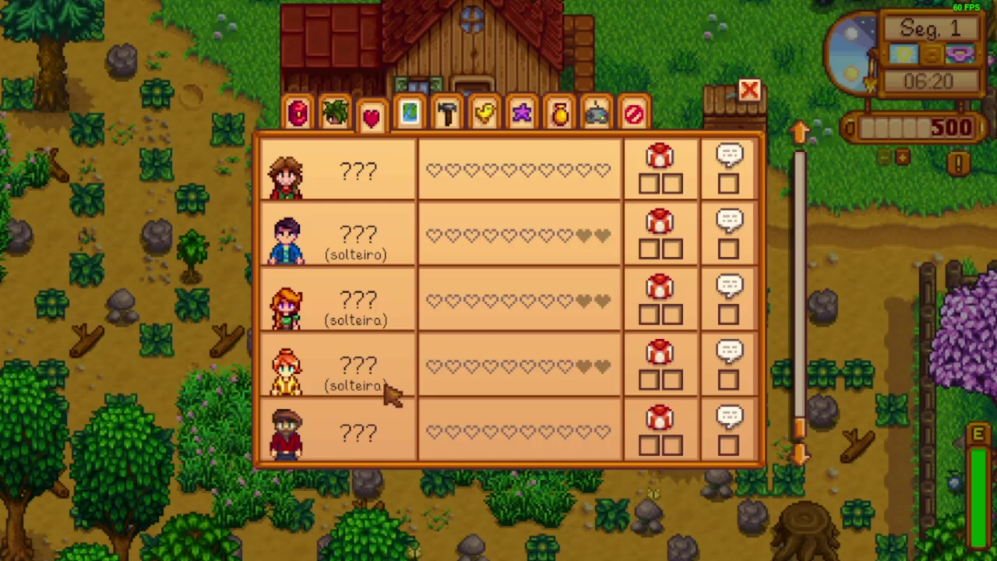
scroll(396, 355, "up", 3)
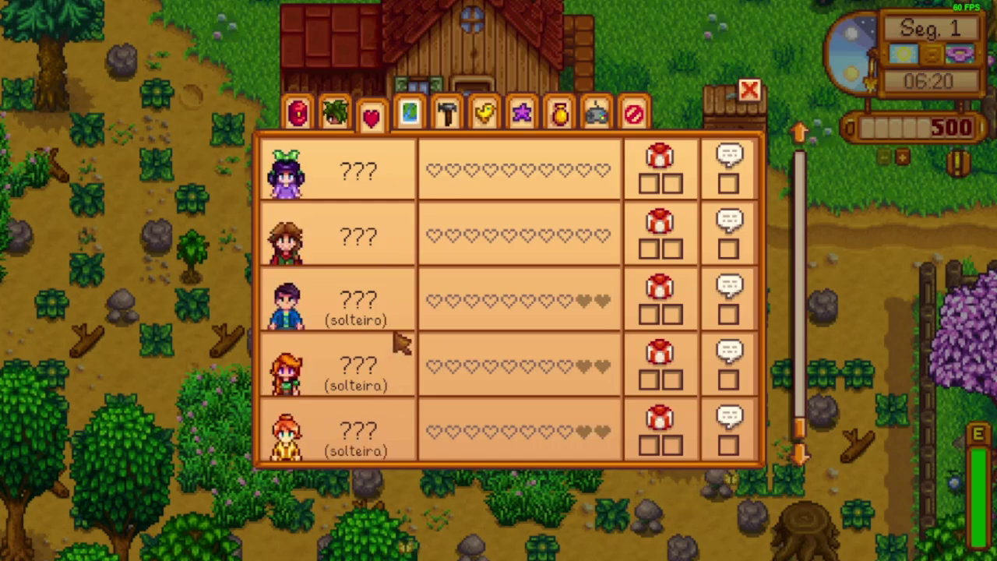
scroll(402, 347, "up", 4)
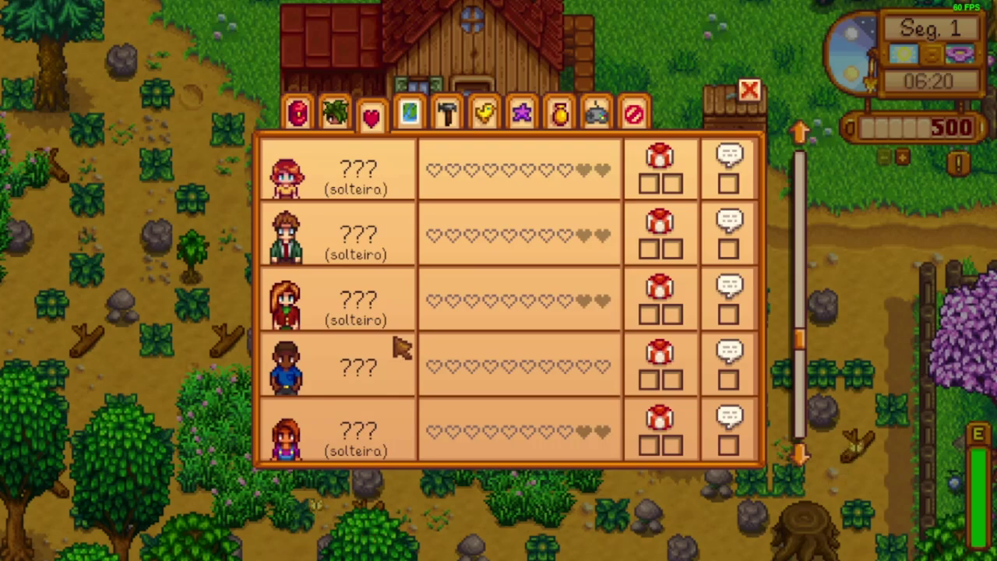
key("Escape")
key("a")
key("w")
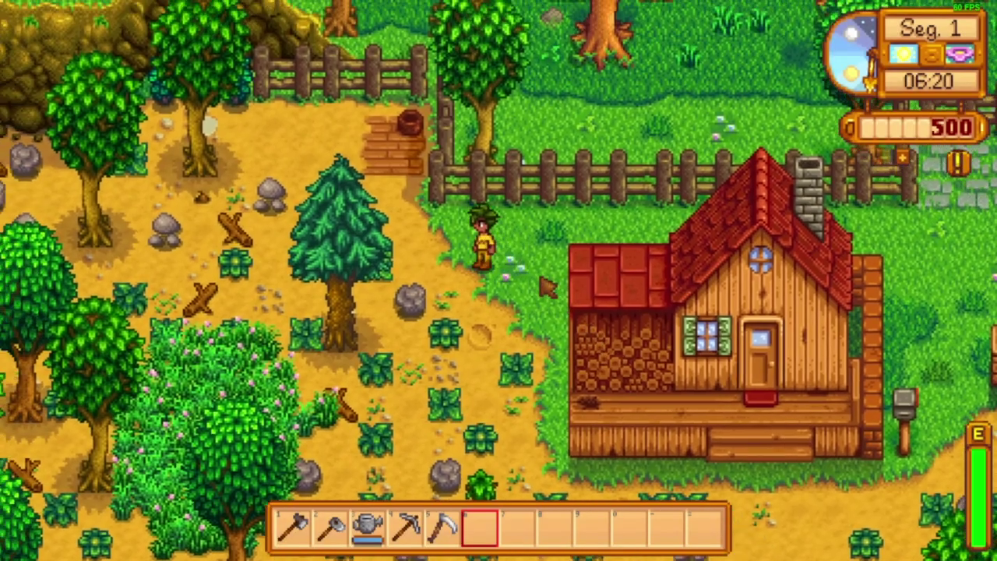
key("a")
key("w")
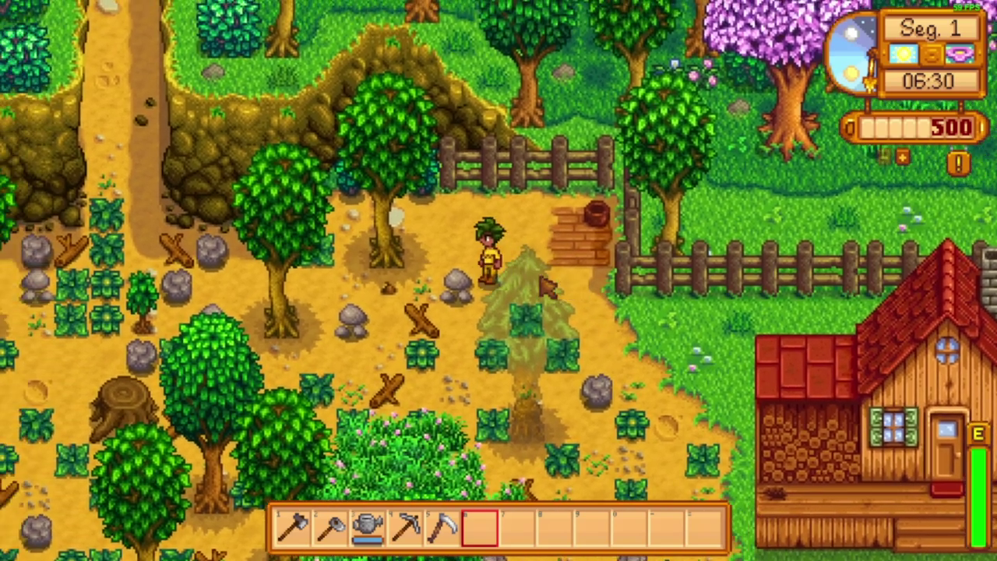
key("a")
key("w")
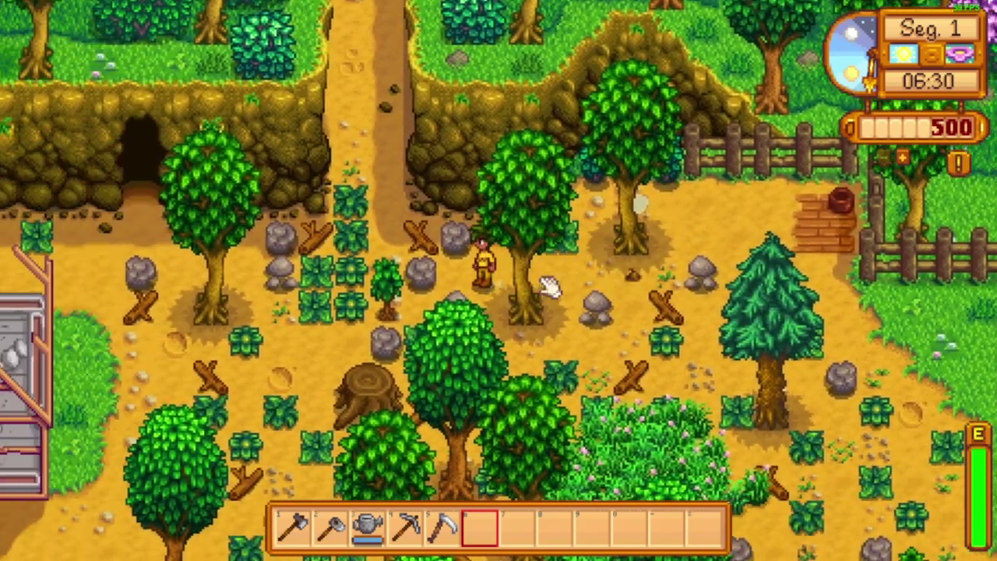
key("5")
key("d")
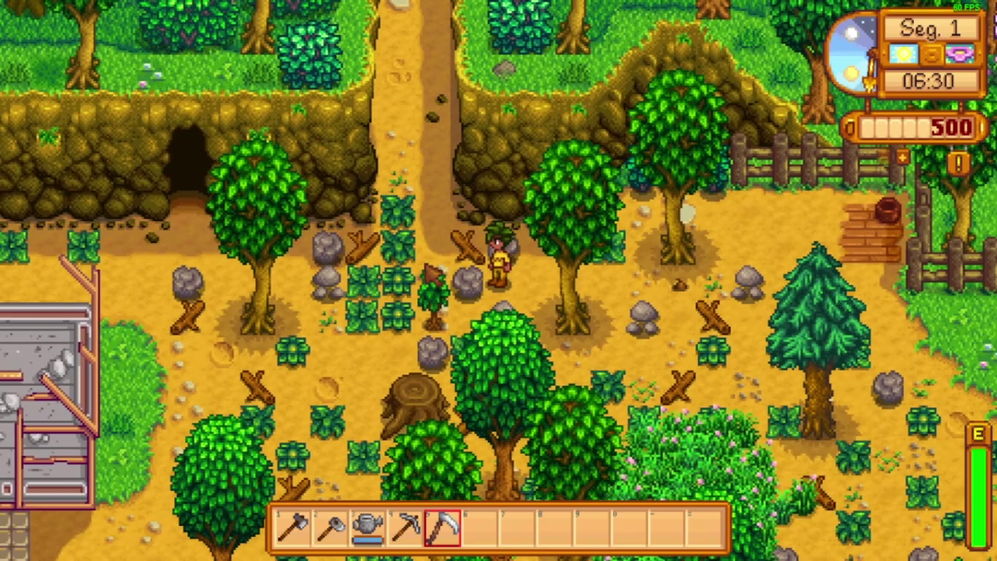
key("e")
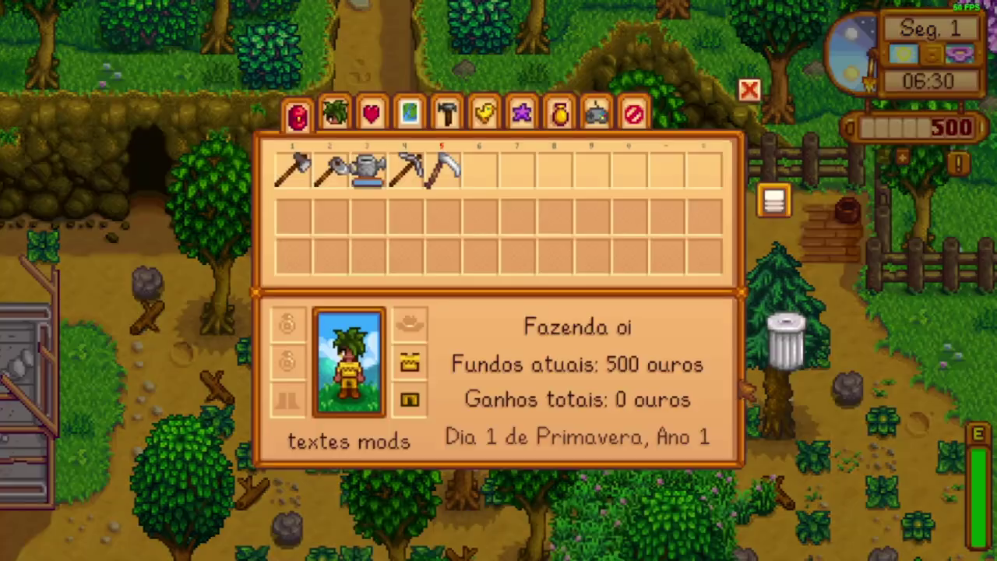
left_click(613, 137)
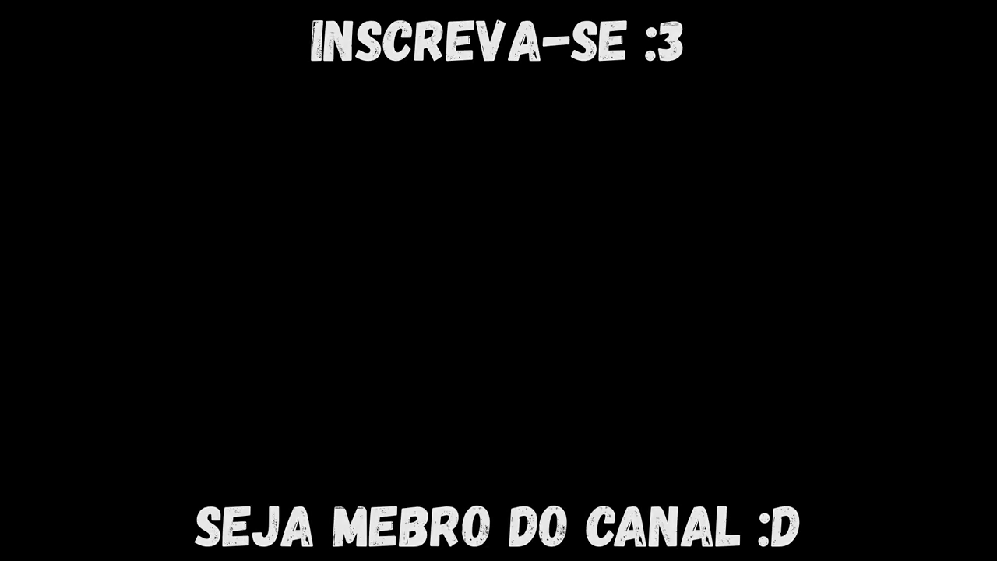